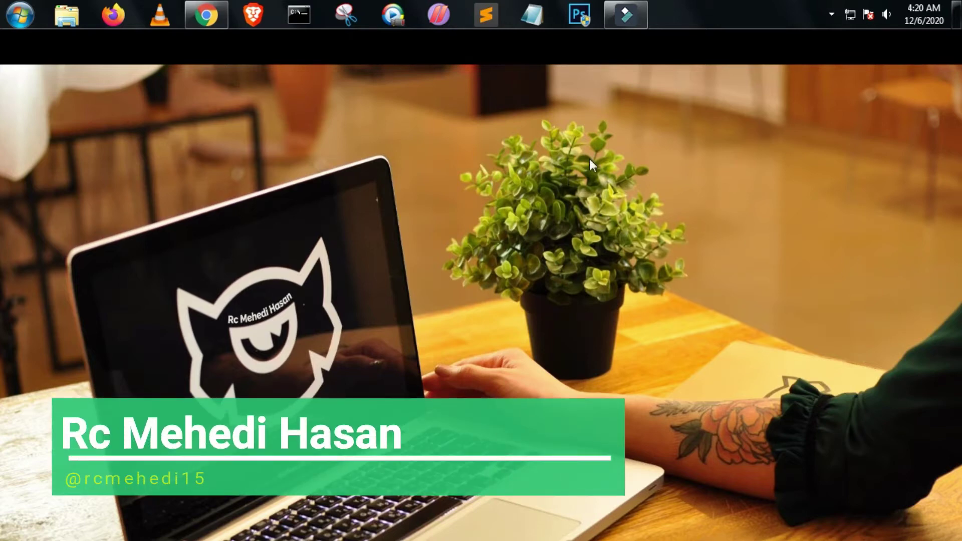
Refresh the Windows desktop and launch Google Chrome from the taskbar.
{"action": "right_click", "coordinate": [485, 128]}
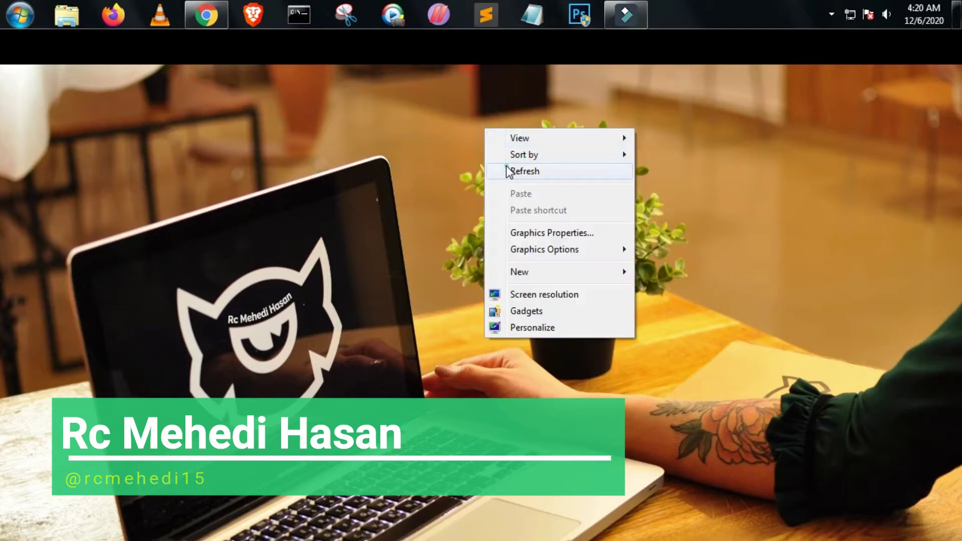
{"action": "left_click", "coordinate": [507, 170]}
{"action": "left_click", "coordinate": [212, 16]}
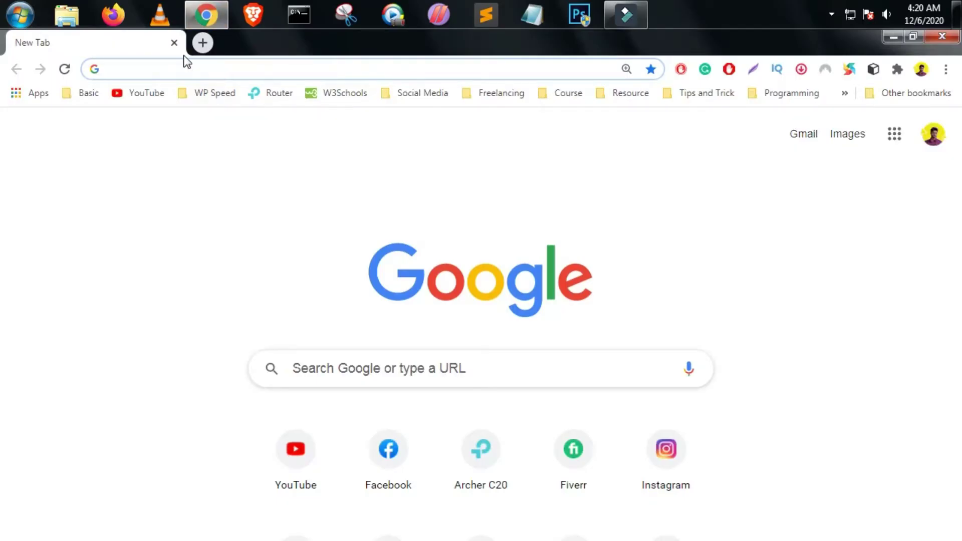
Enter paypal.com/cy in the Chrome address bar, correcting typing mistakes along the way.
{"action": "left_click", "coordinate": [188, 68]}
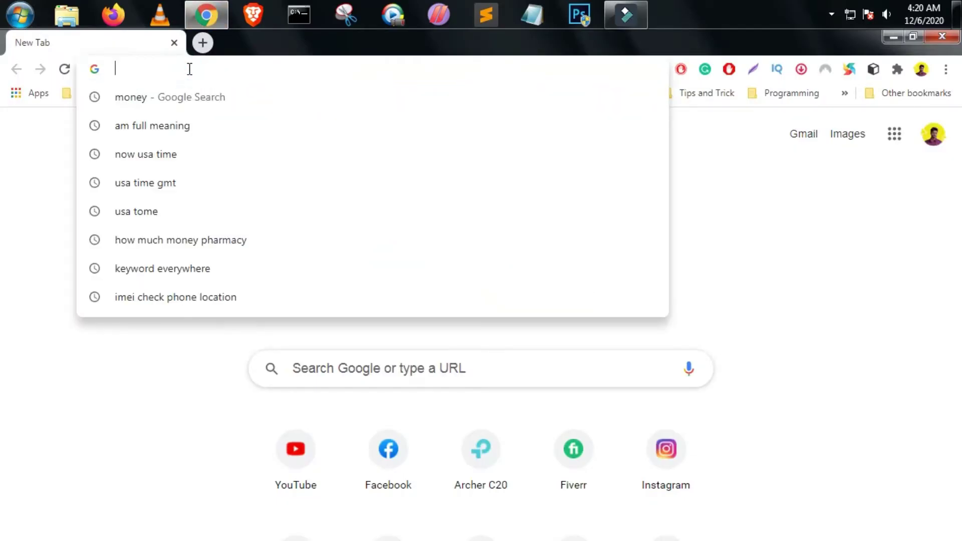
{"action": "type", "text": "payel"}
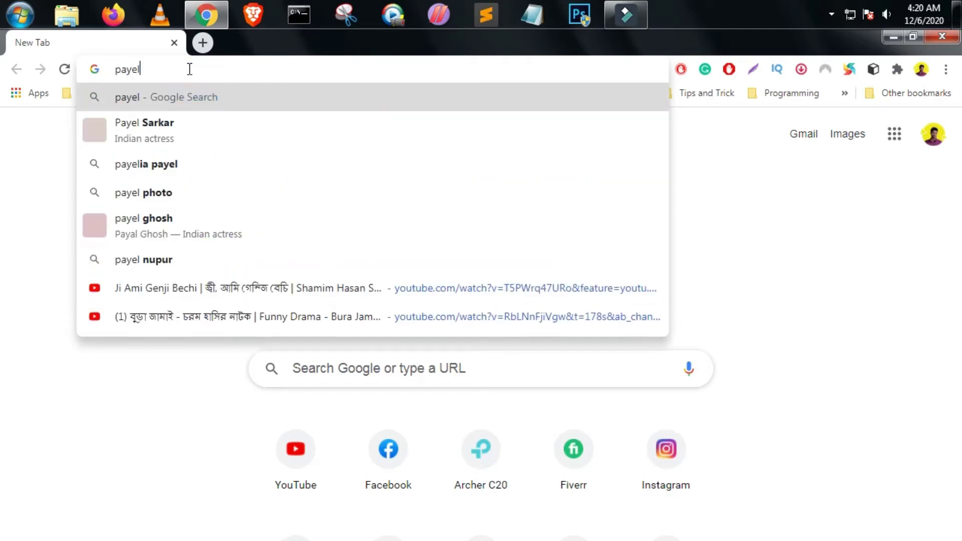
{"action": "key", "text": "BackSpace"}
{"action": "key", "text": "BackSpace"}
{"action": "key", "text": "BackSpace"}
{"action": "type", "text": "pap"}
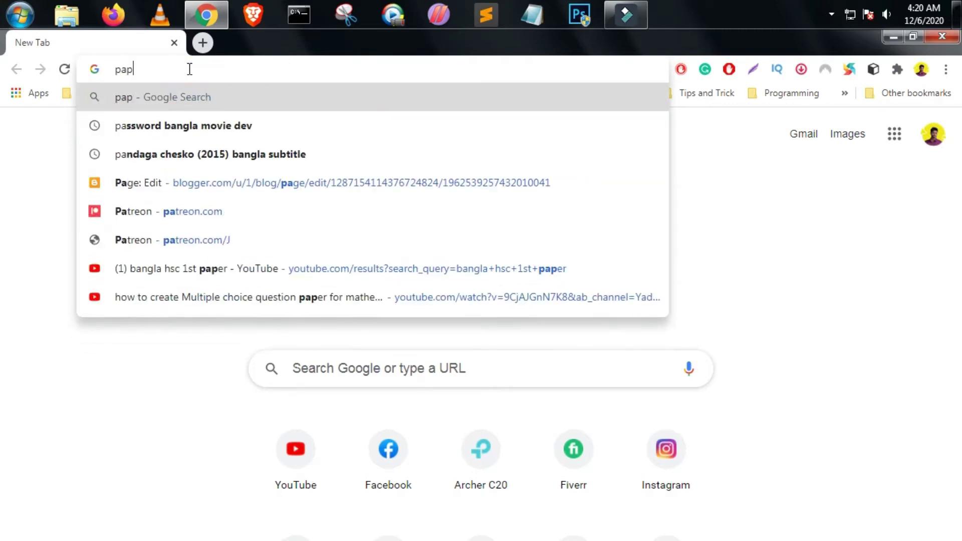
{"action": "key", "text": "BackSpace"}
{"action": "key", "text": "BackSpace"}
{"action": "type", "text": "aypa"}
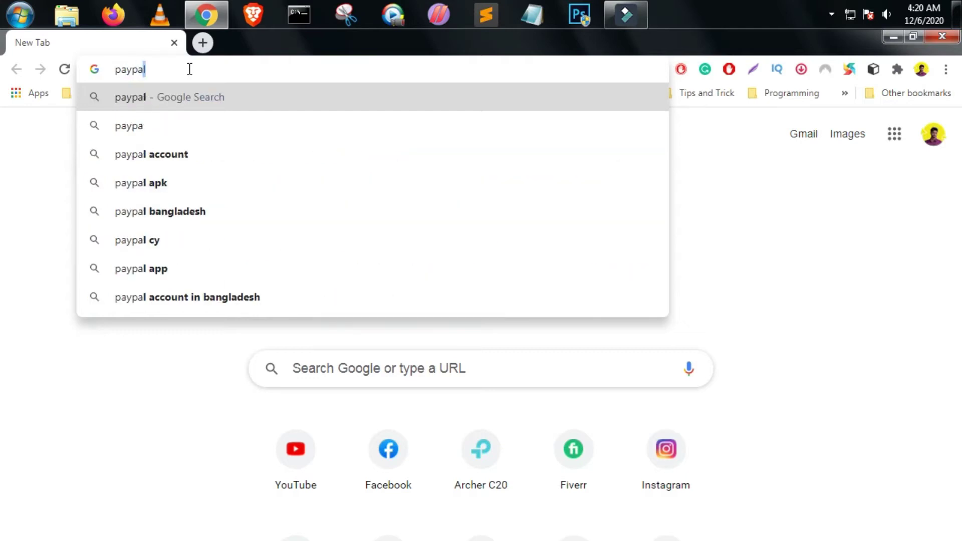
{"action": "type", "text": "l.com"}
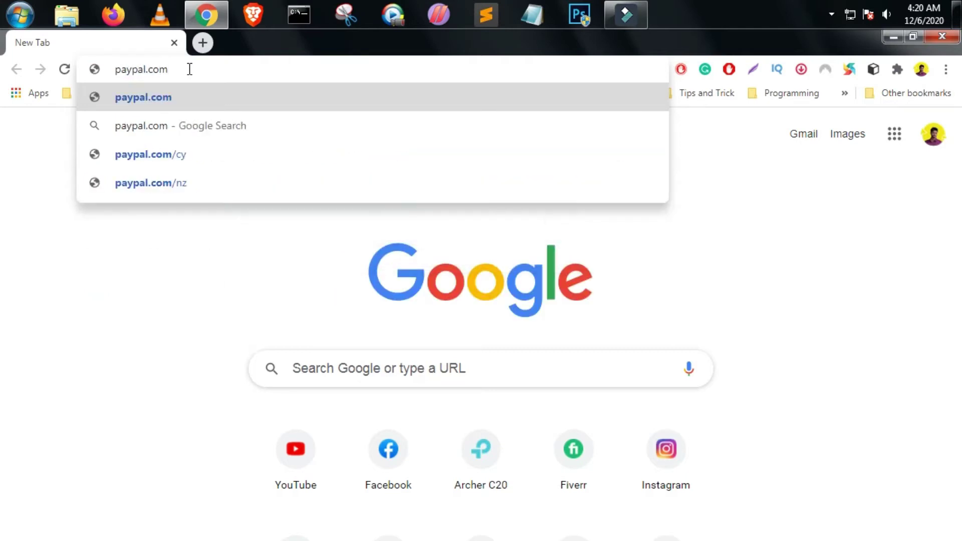
{"action": "type", "text": "/cy"}
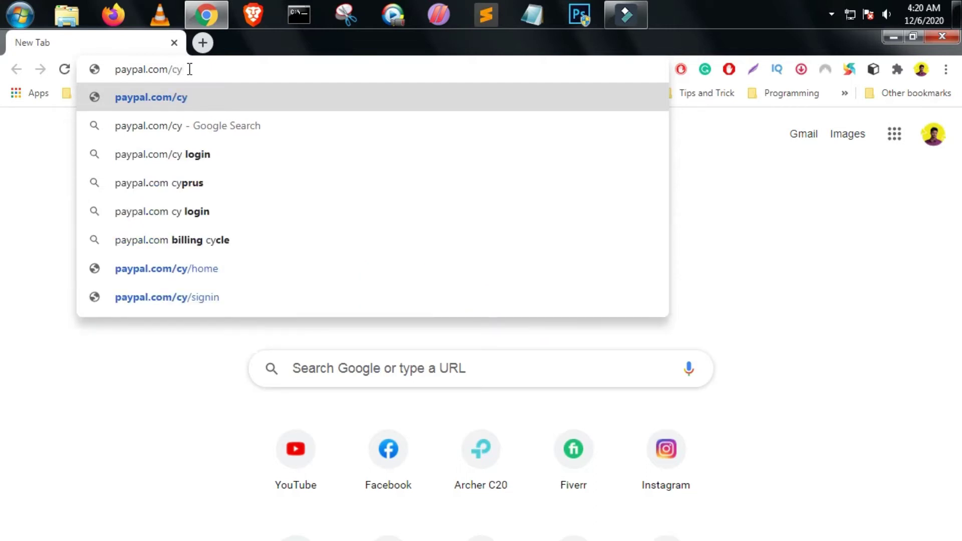
{"action": "key", "text": "Return"}
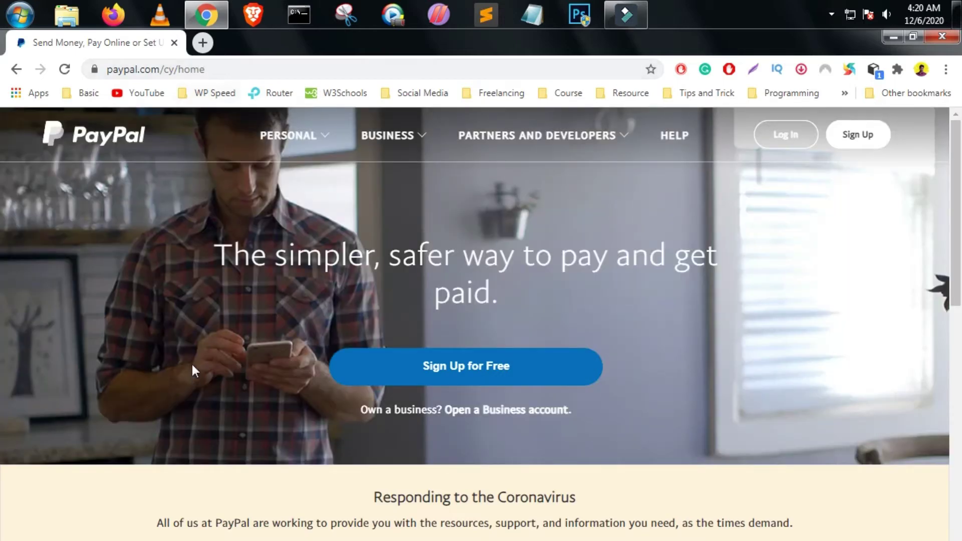
Start PayPal sign-up, choose Business Account, and continue to the email page.
{"action": "scroll", "coordinate": [258, 371], "scroll_direction": "down", "scroll_amount": 15}
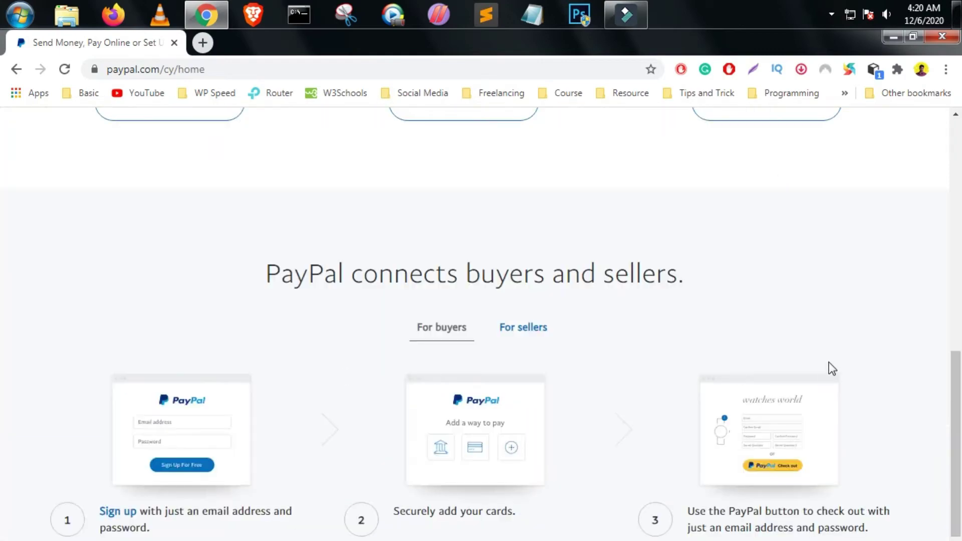
{"action": "scroll", "coordinate": [802, 326], "scroll_direction": "up", "scroll_amount": 15}
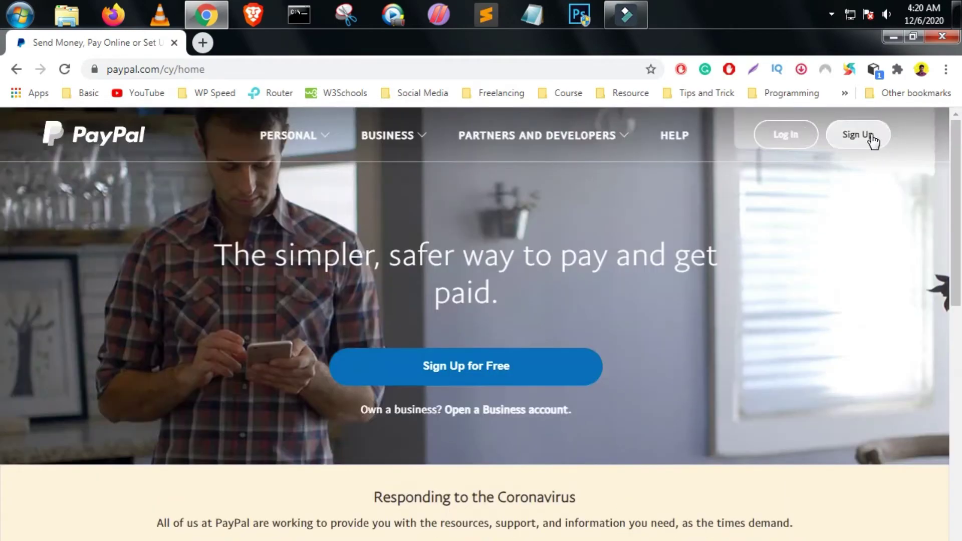
{"action": "left_click", "coordinate": [873, 142]}
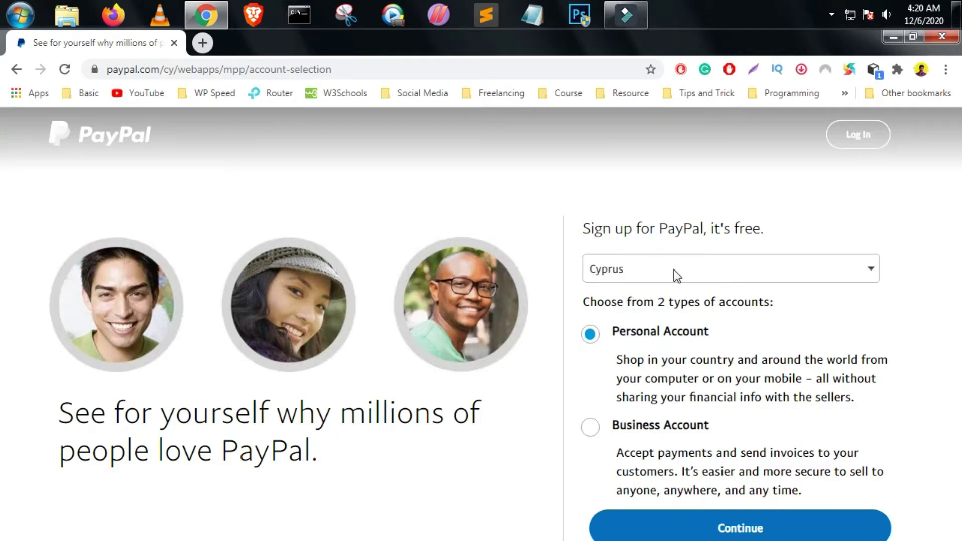
{"action": "left_click_drag", "start_coordinate": [610, 329], "coordinate": [858, 398]}
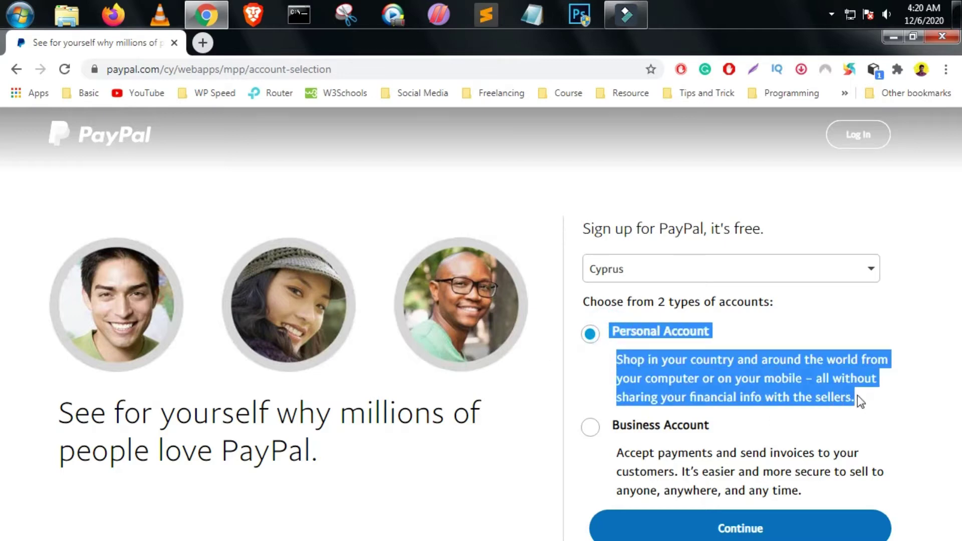
{"action": "left_click", "coordinate": [775, 354]}
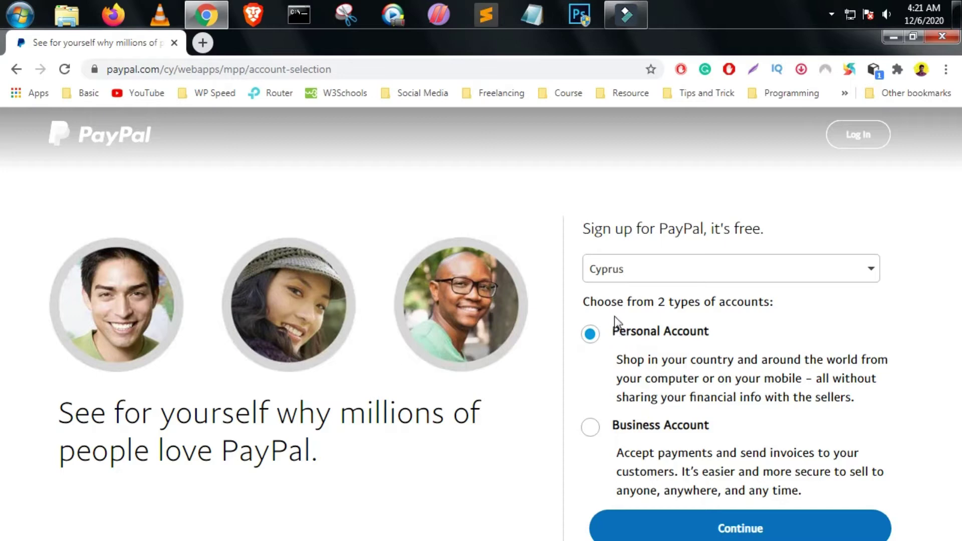
{"action": "left_click", "coordinate": [592, 427]}
{"action": "left_click", "coordinate": [739, 531]}
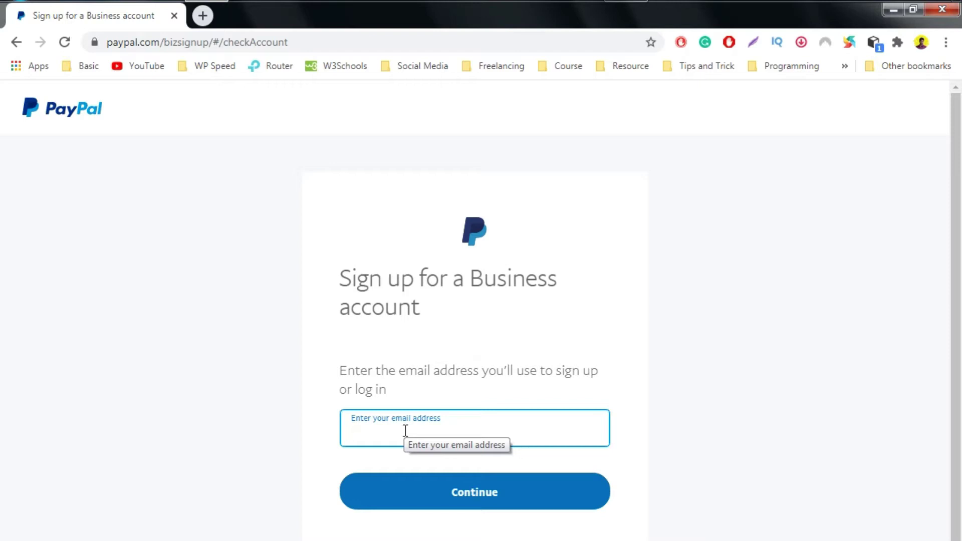
Paste the sign-up email address and submit it.
{"action": "key", "text": "ctrl+v"}
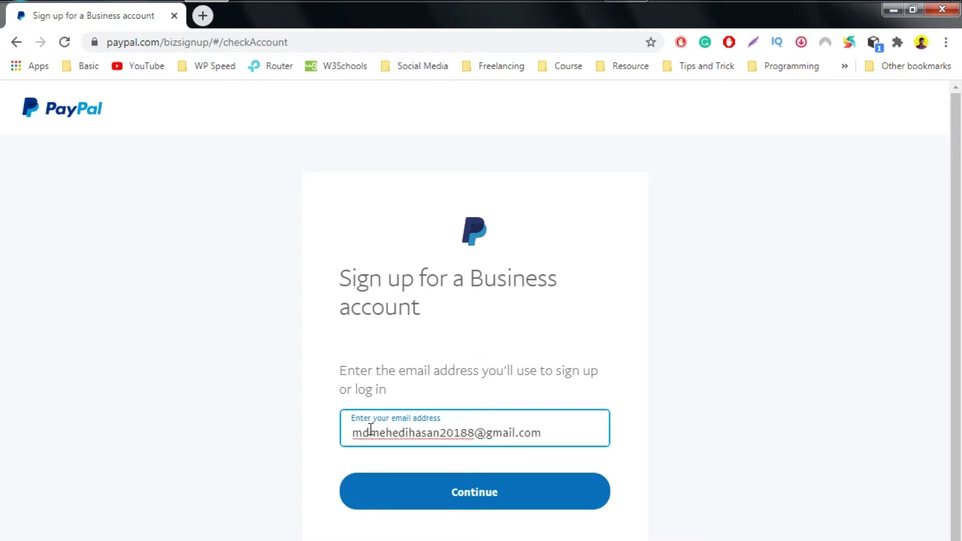
{"action": "left_click_drag", "start_coordinate": [353, 432], "coordinate": [453, 432]}
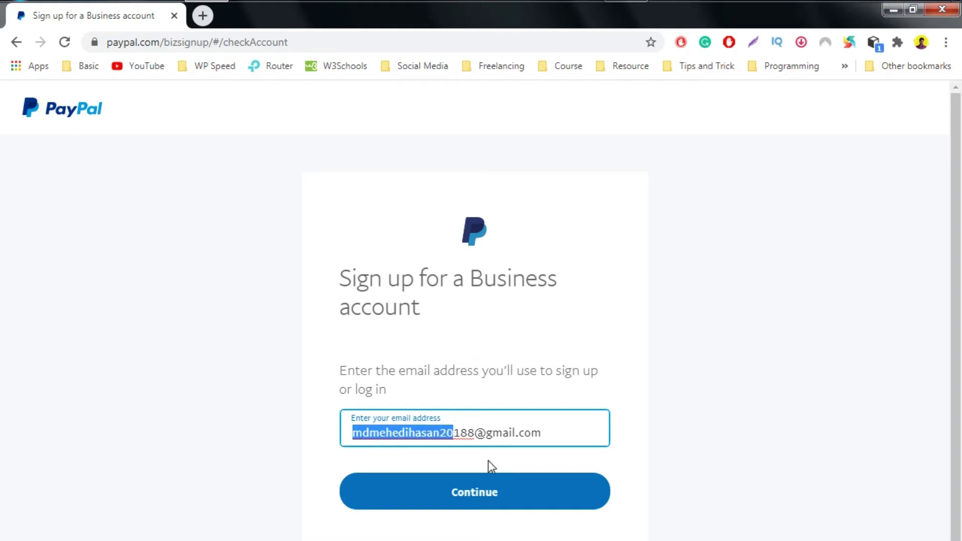
{"action": "left_click", "coordinate": [478, 499]}
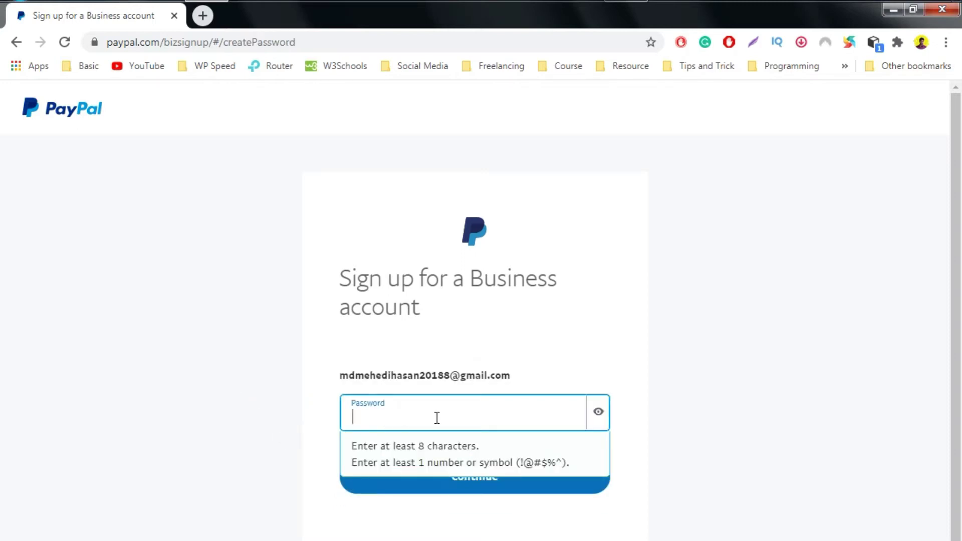
Paste the copied account password into the Password field and continue.
{"action": "left_click", "coordinate": [358, 447]}
{"action": "left_click", "coordinate": [418, 410]}
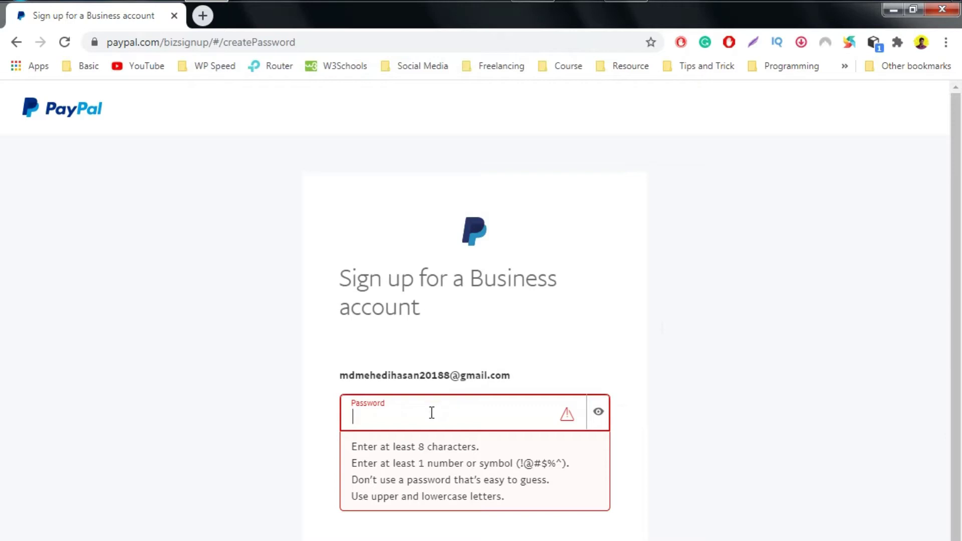
{"action": "right_click", "coordinate": [432, 412]}
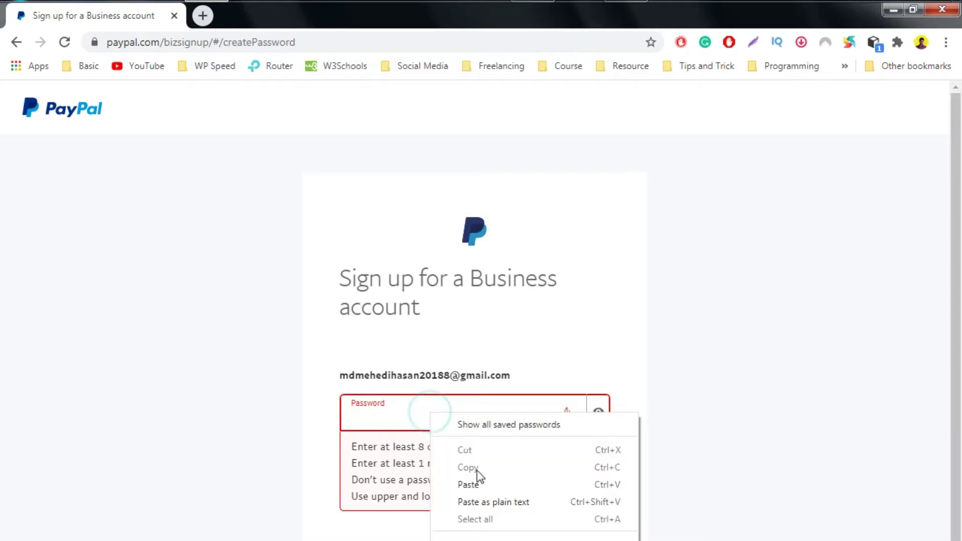
{"action": "left_click", "coordinate": [477, 482]}
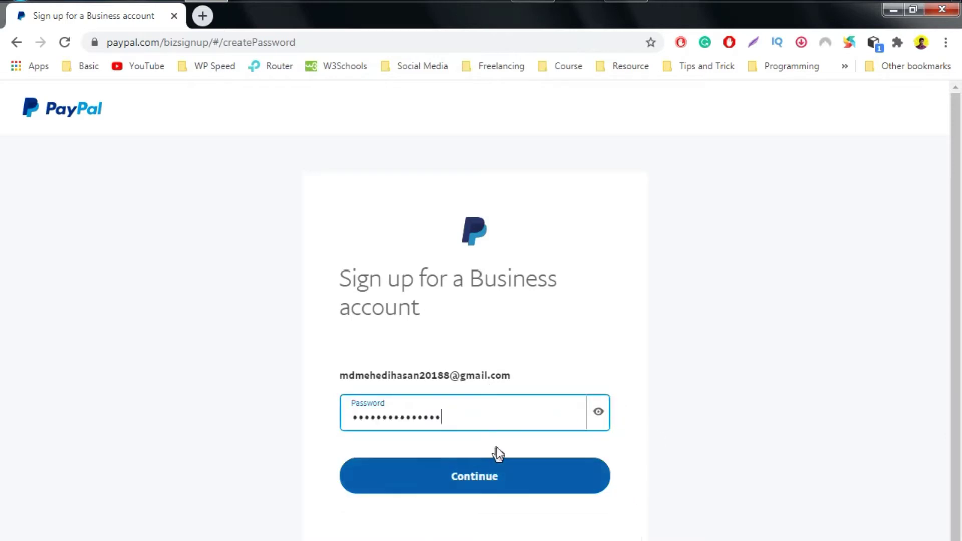
{"action": "left_click", "coordinate": [468, 481]}
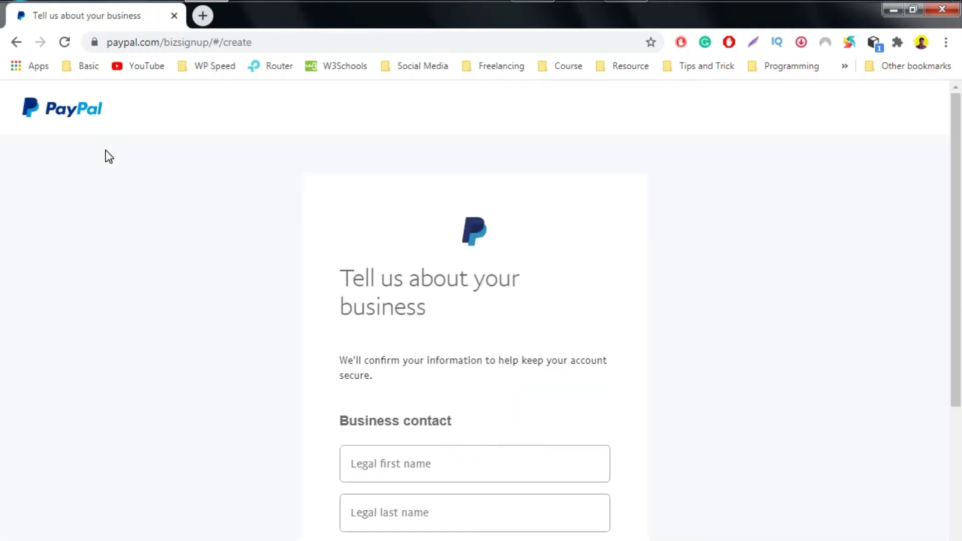
Fill in the contact's legal first name and move to the last name field.
{"action": "scroll", "coordinate": [454, 408], "scroll_direction": "down", "scroll_amount": 3}
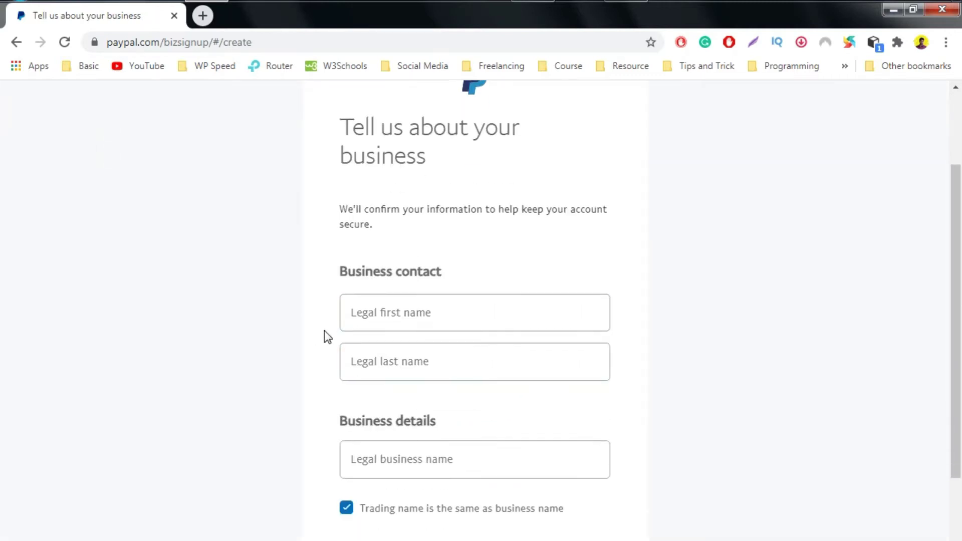
{"action": "scroll", "coordinate": [325, 332], "scroll_direction": "down", "scroll_amount": 1}
{"action": "left_click", "coordinate": [393, 241]}
{"action": "scroll", "coordinate": [394, 241], "scroll_direction": "down", "scroll_amount": 2}
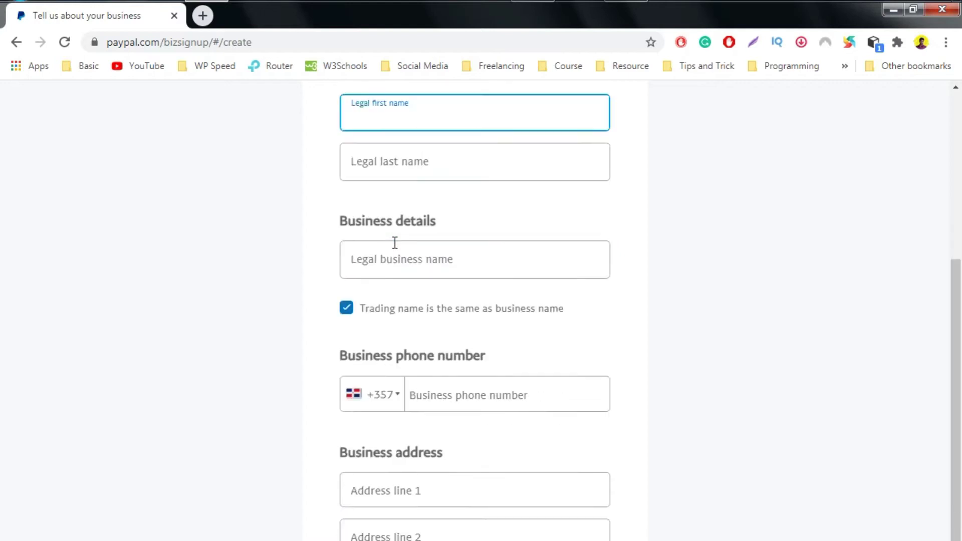
{"action": "scroll", "coordinate": [393, 230], "scroll_direction": "up", "scroll_amount": 1}
{"action": "left_click", "coordinate": [387, 179]}
{"action": "type", "text": "Mdm"}
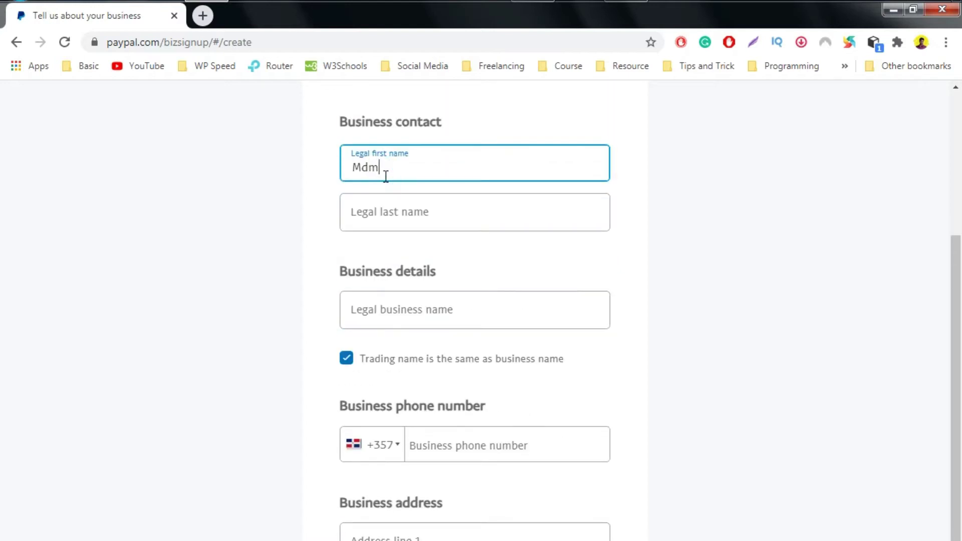
{"action": "key", "text": "BackSpace"}
{"action": "key", "text": "BackSpace"}
{"action": "type", "text": "Mehedi"}
{"action": "left_click", "coordinate": [397, 212]}
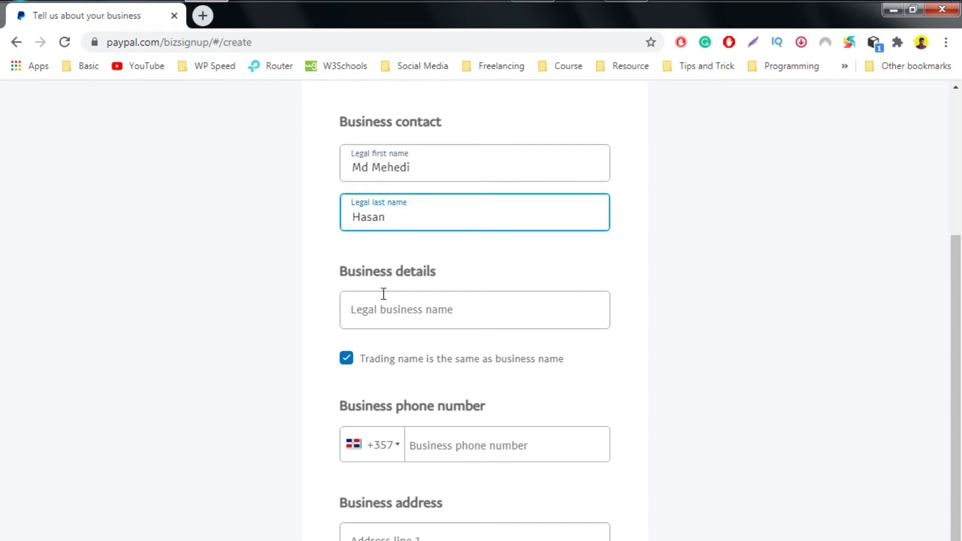
Enter 'Bangla Tech Series' as the legal business name.
{"action": "left_click_drag", "start_coordinate": [326, 271], "coordinate": [473, 277]}
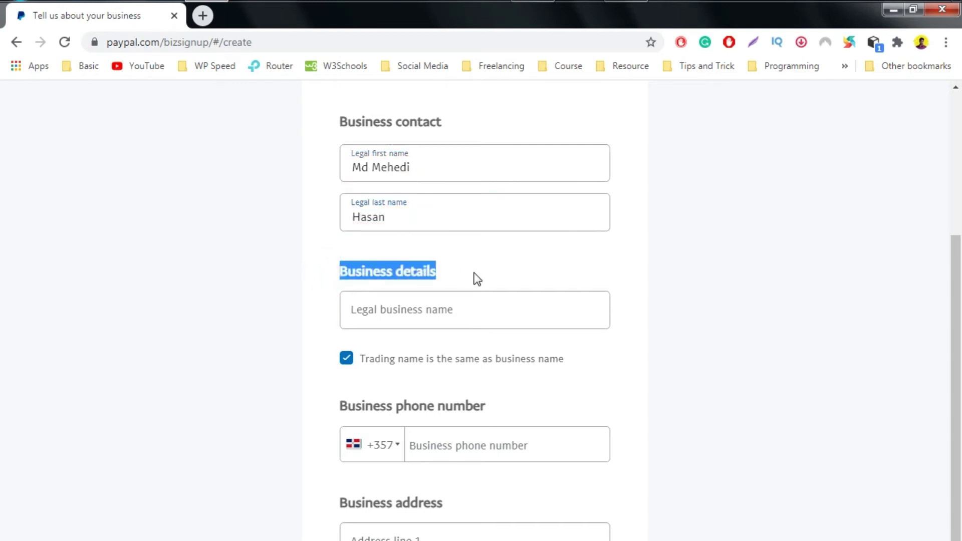
{"action": "left_click", "coordinate": [379, 324]}
{"action": "scroll", "coordinate": [383, 307], "scroll_direction": "down", "scroll_amount": 2}
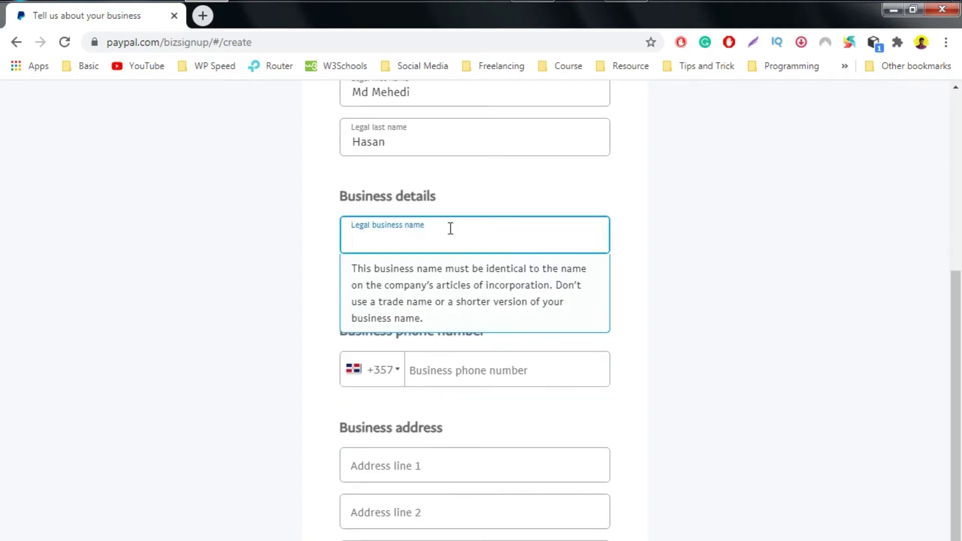
{"action": "left_click", "coordinate": [433, 228]}
{"action": "left_click", "coordinate": [379, 239]}
{"action": "type", "text": "Bang"}
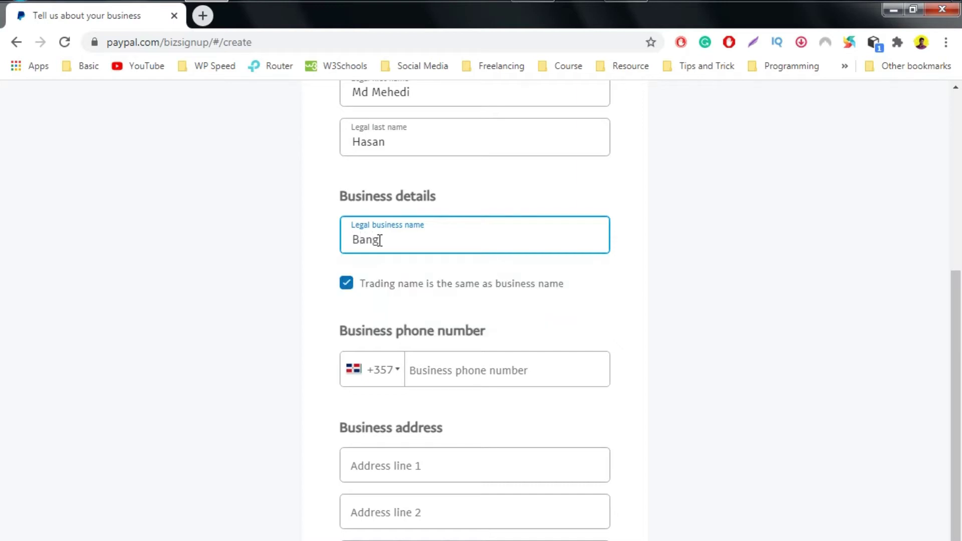
{"action": "type", "text": "la Tech Series"}
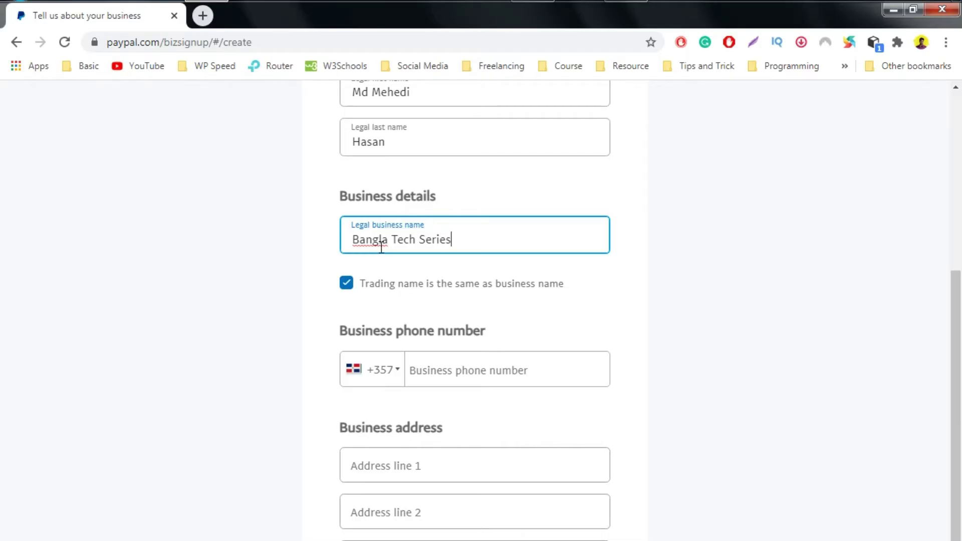
{"action": "scroll", "coordinate": [381, 247], "scroll_direction": "down", "scroll_amount": 2}
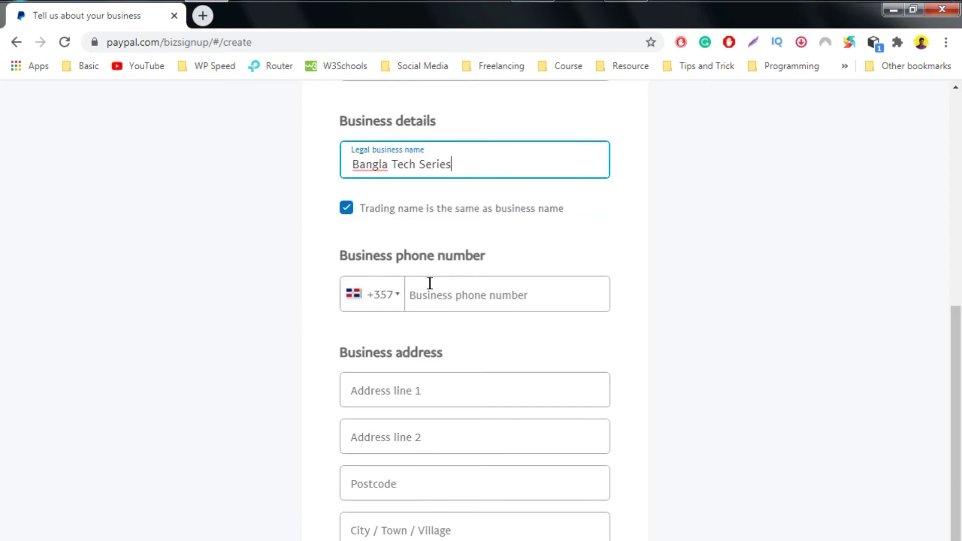
Set the business phone code to Bangladesh +880 and enter the business phone number.
{"action": "left_click", "coordinate": [504, 296]}
{"action": "left_click", "coordinate": [374, 295]}
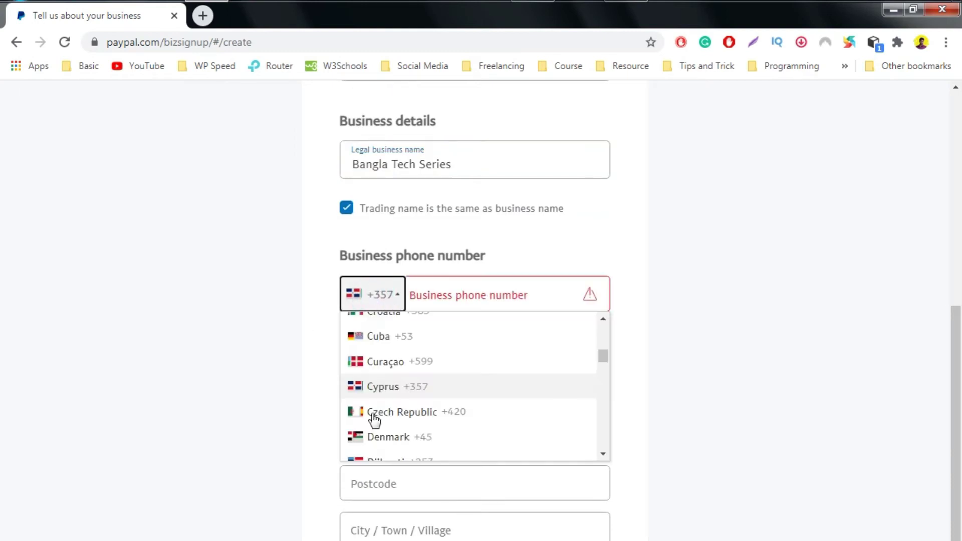
{"action": "scroll", "coordinate": [395, 397], "scroll_direction": "up", "scroll_amount": 9}
{"action": "scroll", "coordinate": [399, 393], "scroll_direction": "up", "scroll_amount": 14}
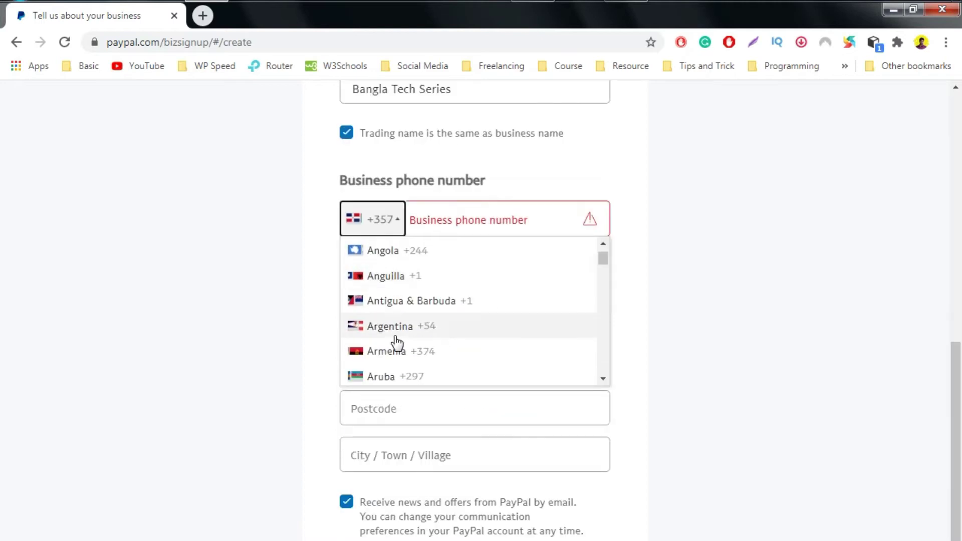
{"action": "scroll", "coordinate": [393, 344], "scroll_direction": "down", "scroll_amount": 5}
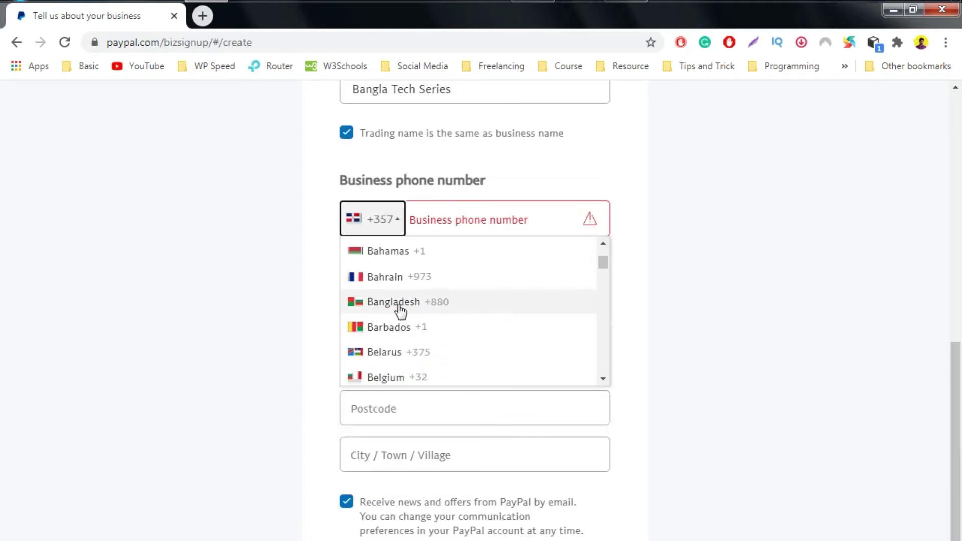
{"action": "left_click", "coordinate": [396, 303]}
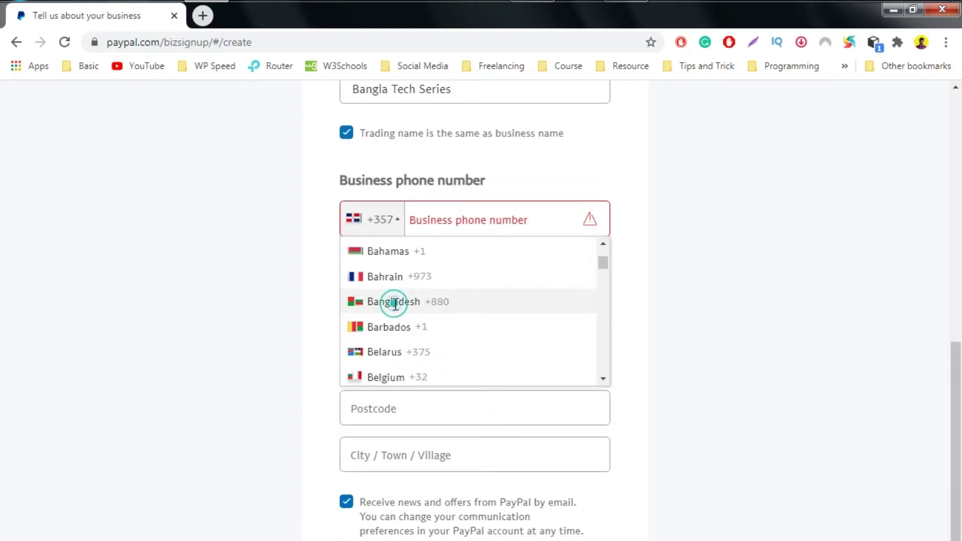
{"action": "left_click", "coordinate": [442, 222]}
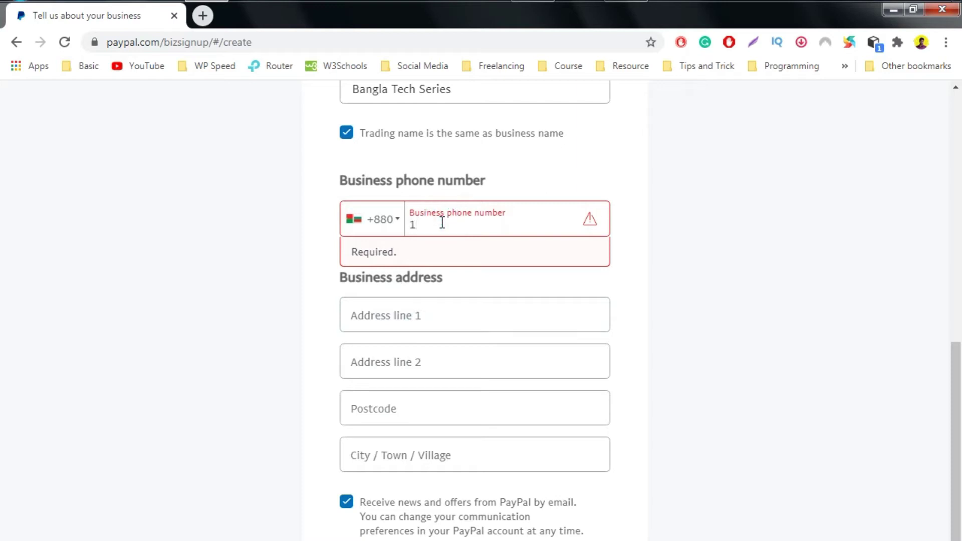
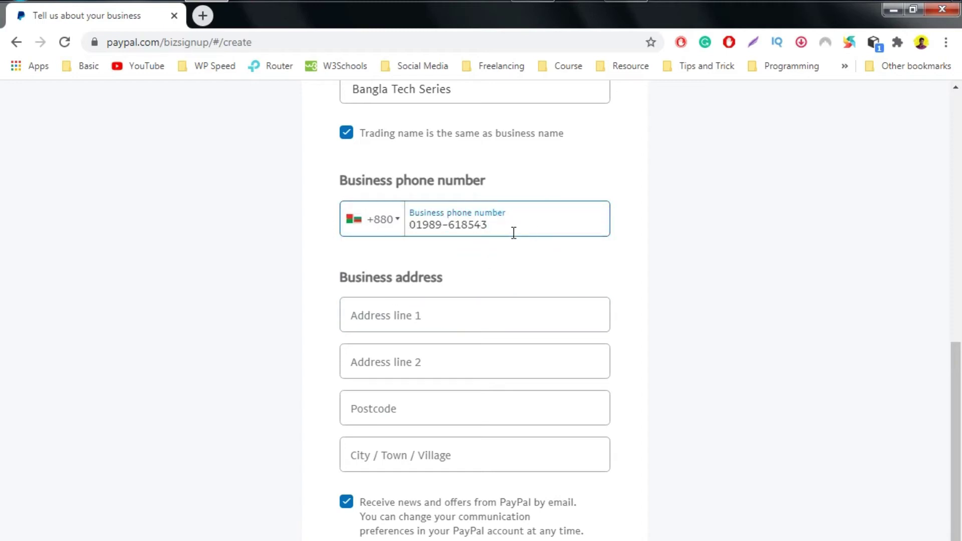
Autofill the business address and fix a typo in its first line.
{"action": "left_click", "coordinate": [369, 312]}
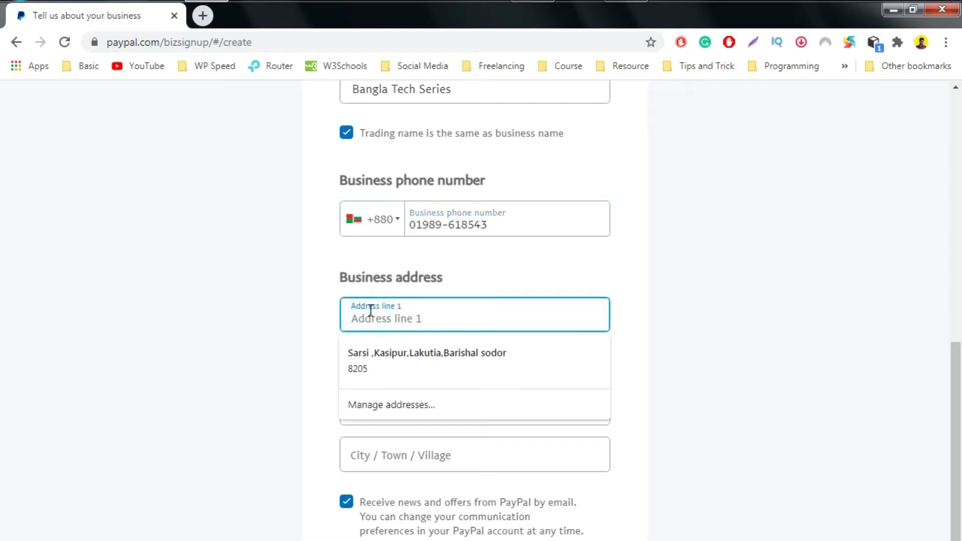
{"action": "left_click", "coordinate": [376, 367]}
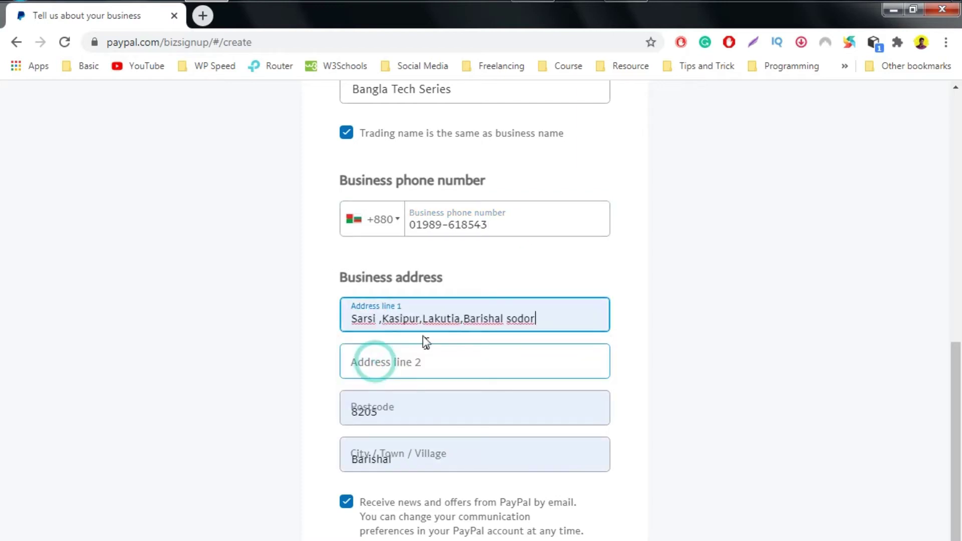
{"action": "left_click", "coordinate": [435, 365]}
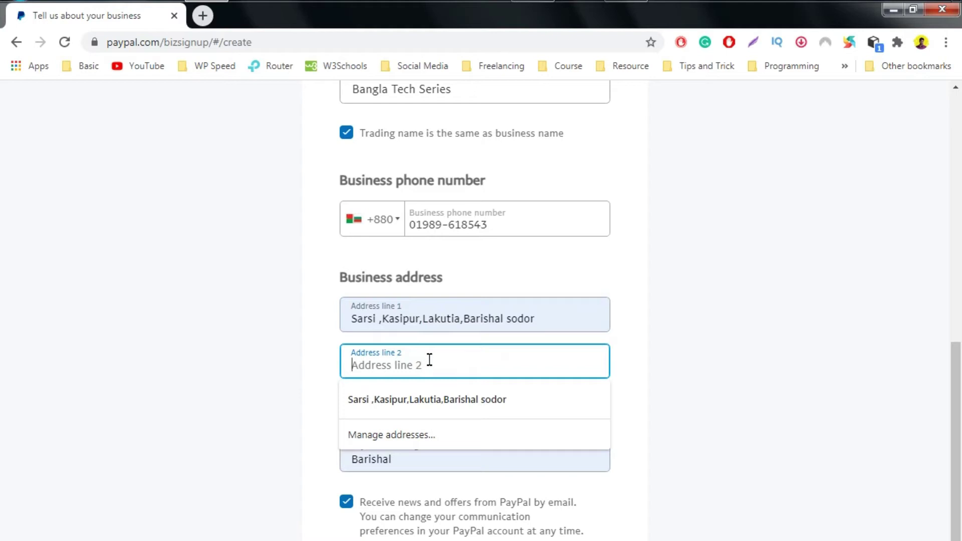
{"action": "left_click", "coordinate": [519, 320]}
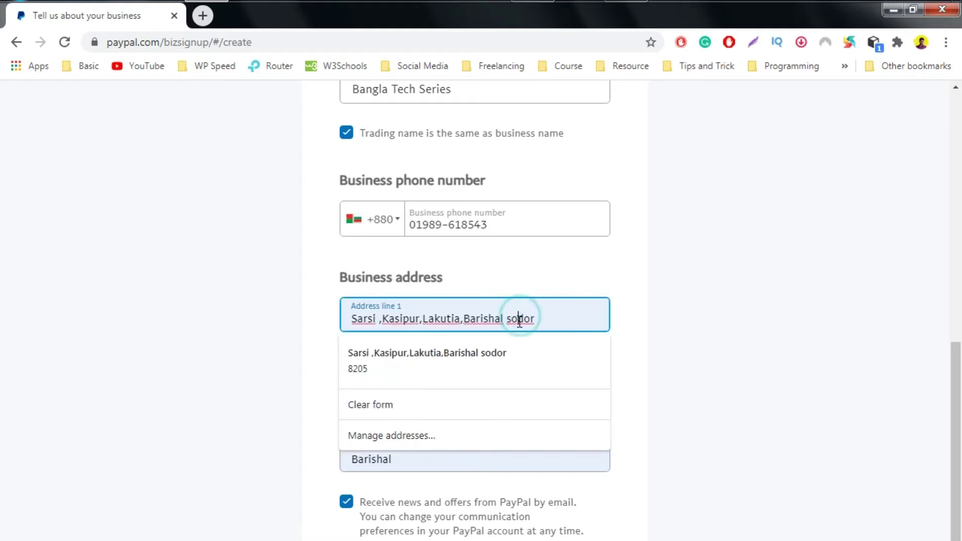
{"action": "key", "text": "BackSpace"}
{"action": "type", "text": "a"}
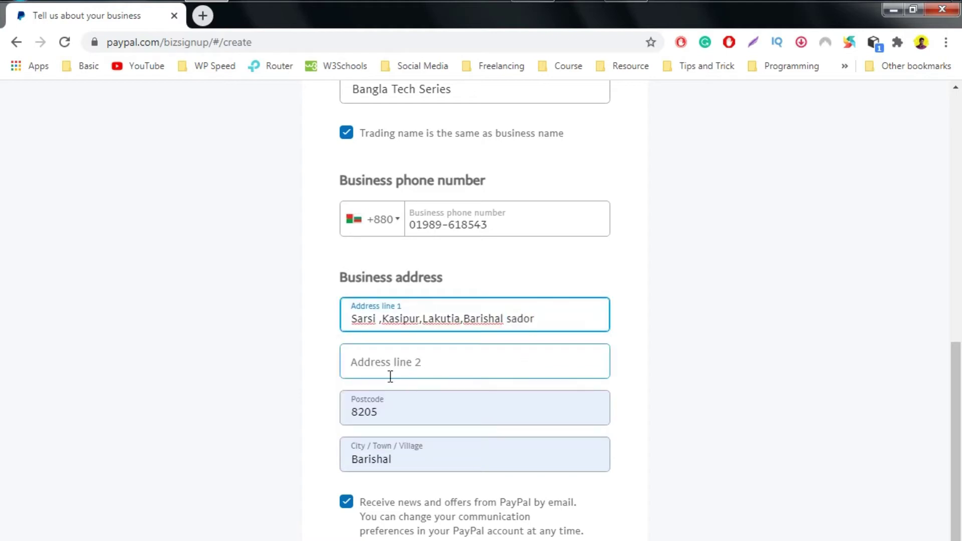
{"action": "left_click", "coordinate": [377, 365]}
{"action": "left_click", "coordinate": [320, 365]}
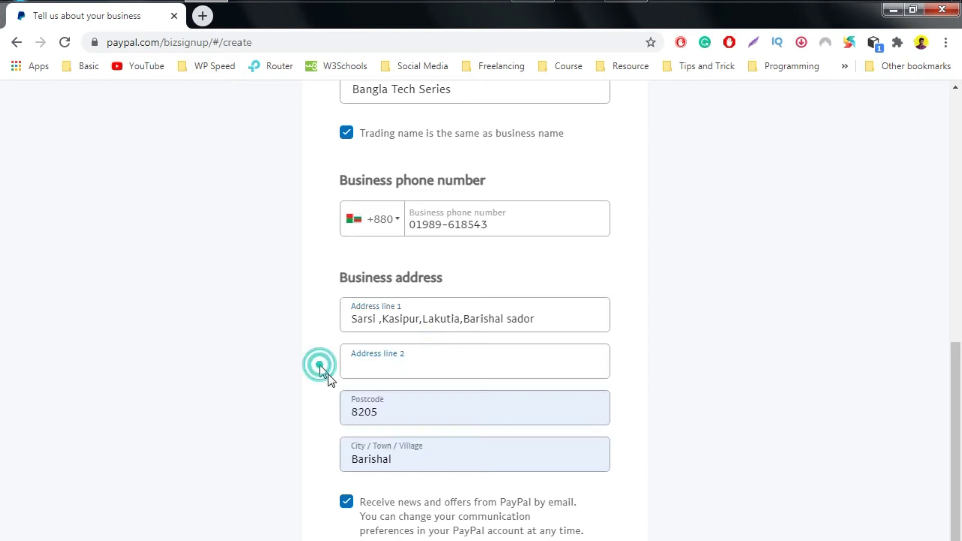
{"action": "left_click", "coordinate": [383, 412]}
{"action": "left_click", "coordinate": [303, 415]}
{"action": "left_click", "coordinate": [408, 457]}
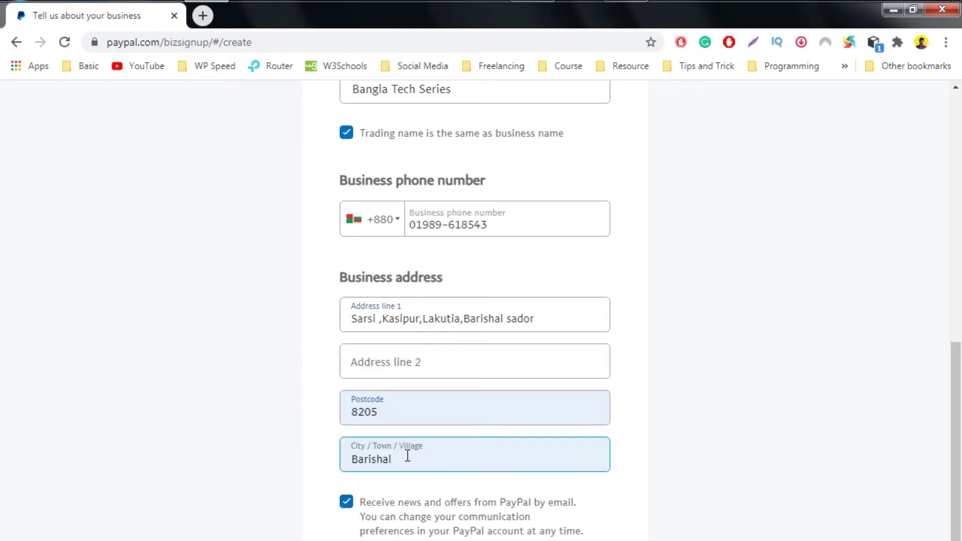
Accept the User Agreement and Privacy Statement and create the business account.
{"action": "scroll", "coordinate": [405, 461], "scroll_direction": "down", "scroll_amount": 2}
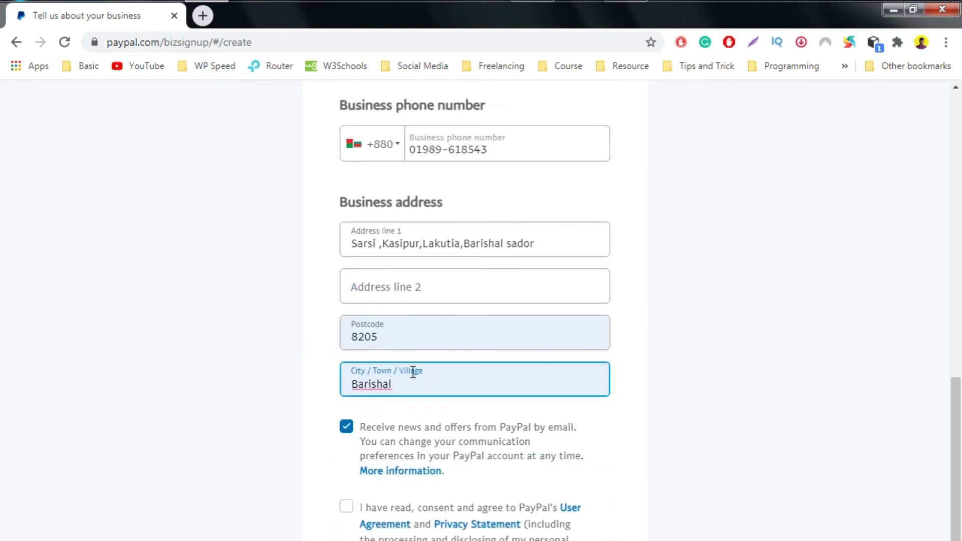
{"action": "scroll", "coordinate": [412, 374], "scroll_direction": "down", "scroll_amount": 2}
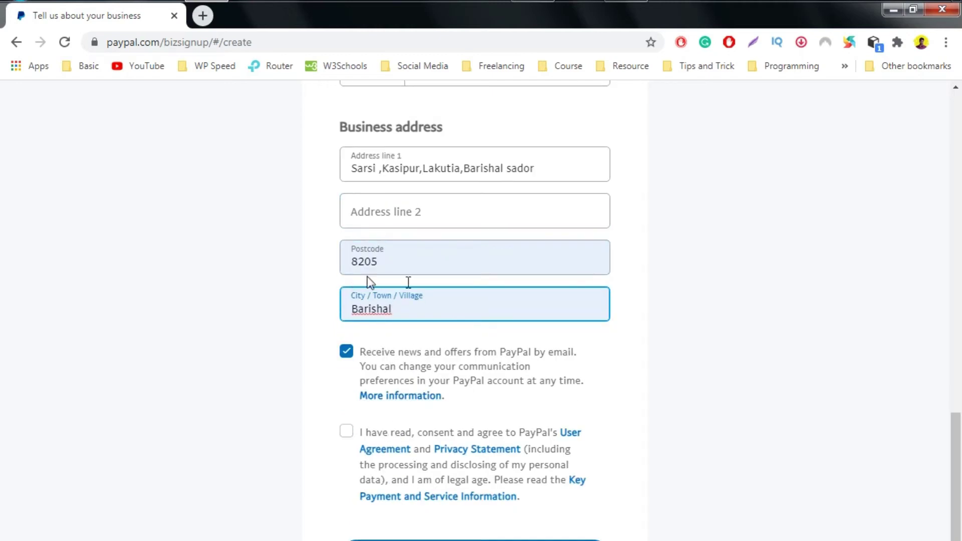
{"action": "left_click", "coordinate": [346, 432]}
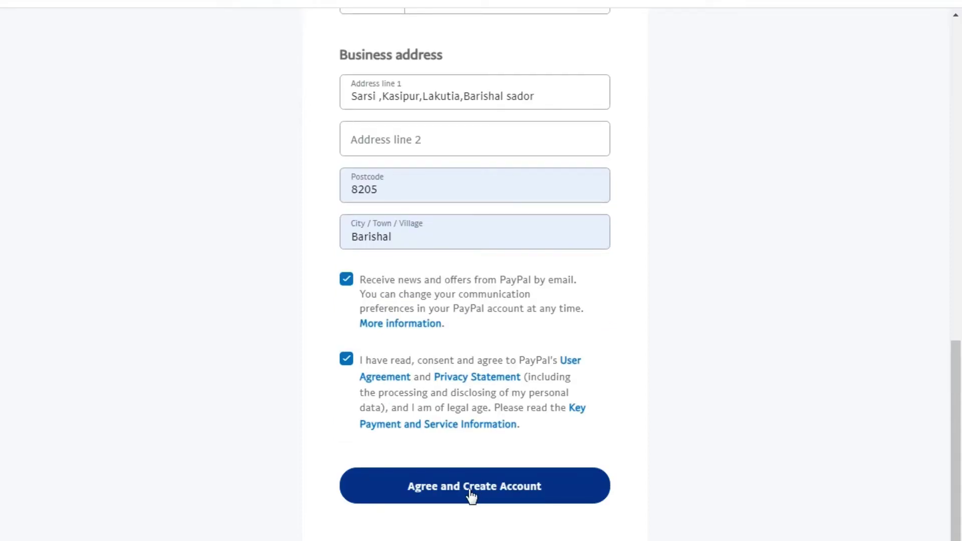
{"action": "left_click", "coordinate": [471, 496]}
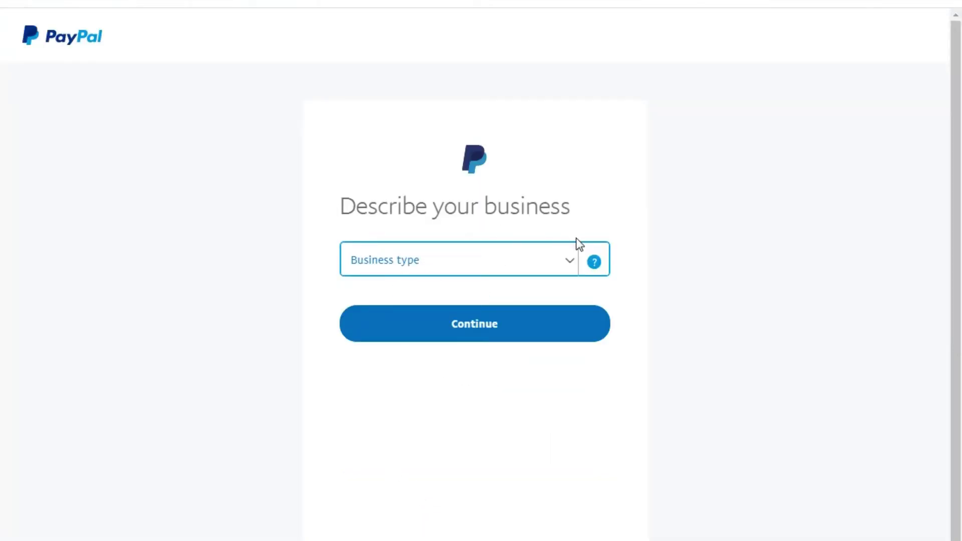
Choose business type Individual and keyword 'Computer Programming, Data Processing' from the 'Computer' suggestions.
{"action": "left_click", "coordinate": [375, 265]}
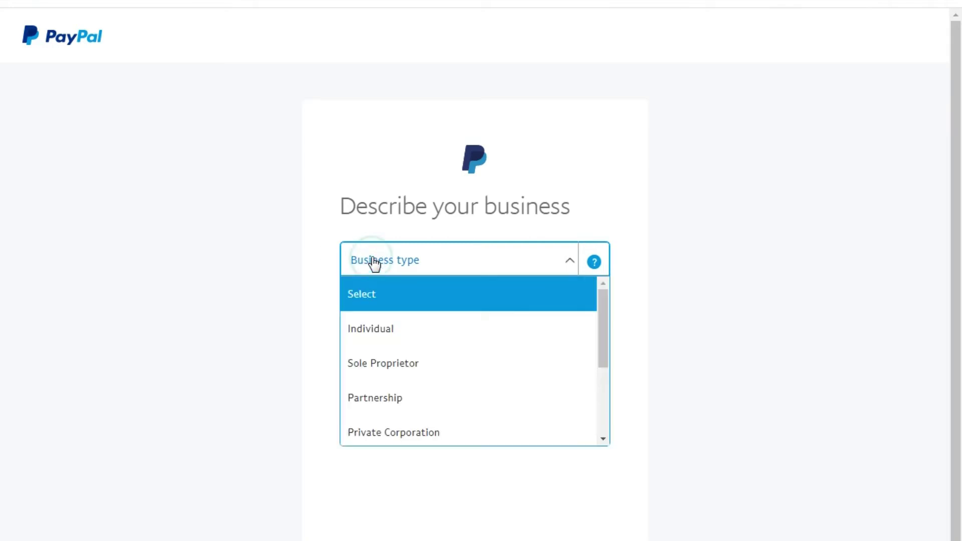
{"action": "left_click", "coordinate": [373, 331]}
{"action": "left_click", "coordinate": [391, 307]}
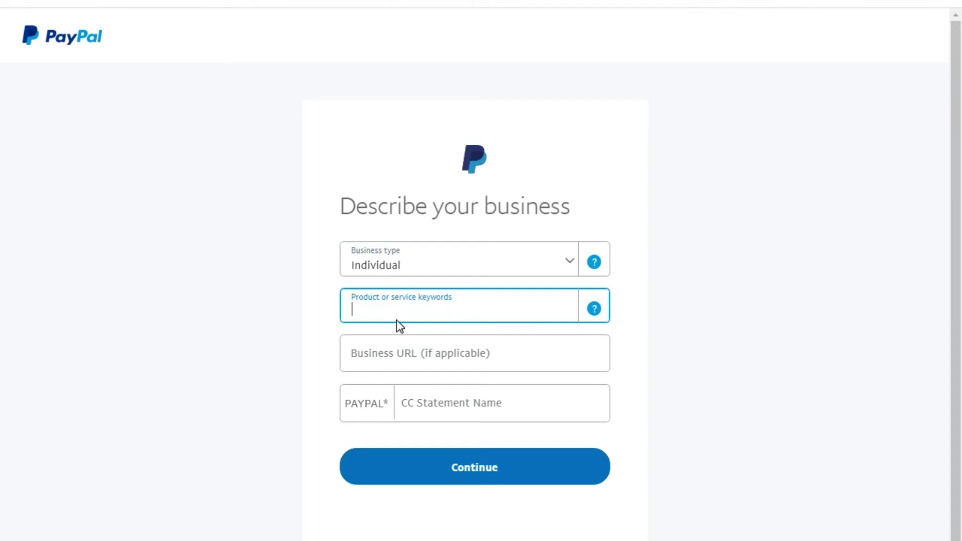
{"action": "left_click", "coordinate": [394, 308]}
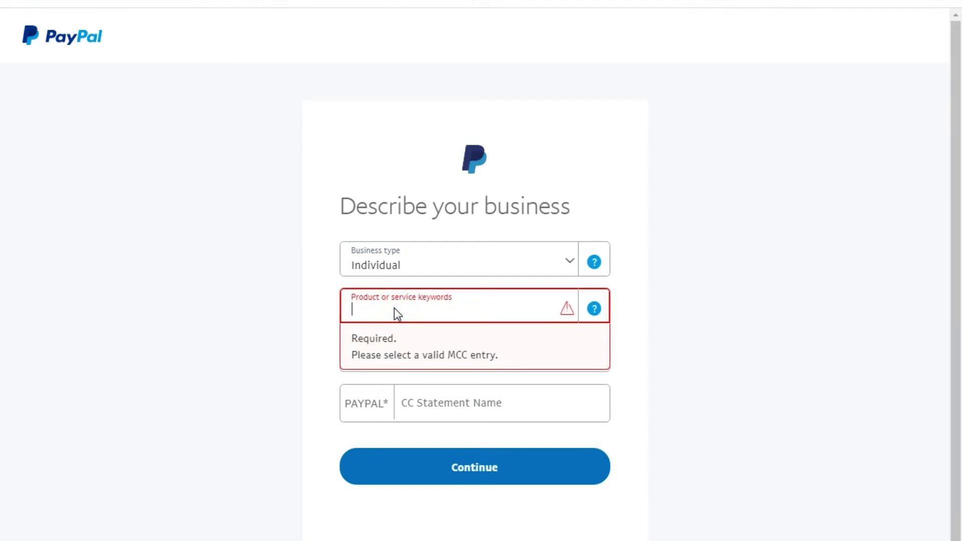
{"action": "type", "text": "COm"}
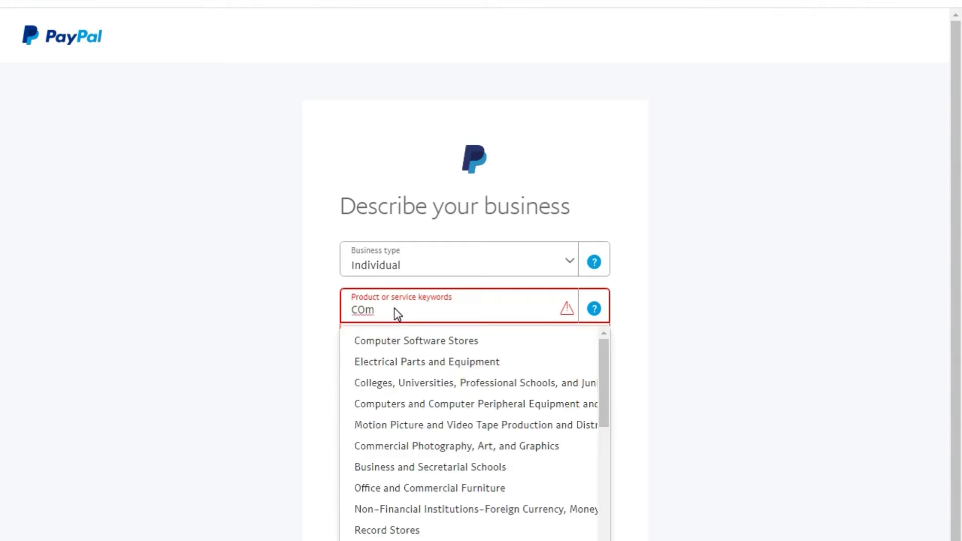
{"action": "type", "text": "puter"}
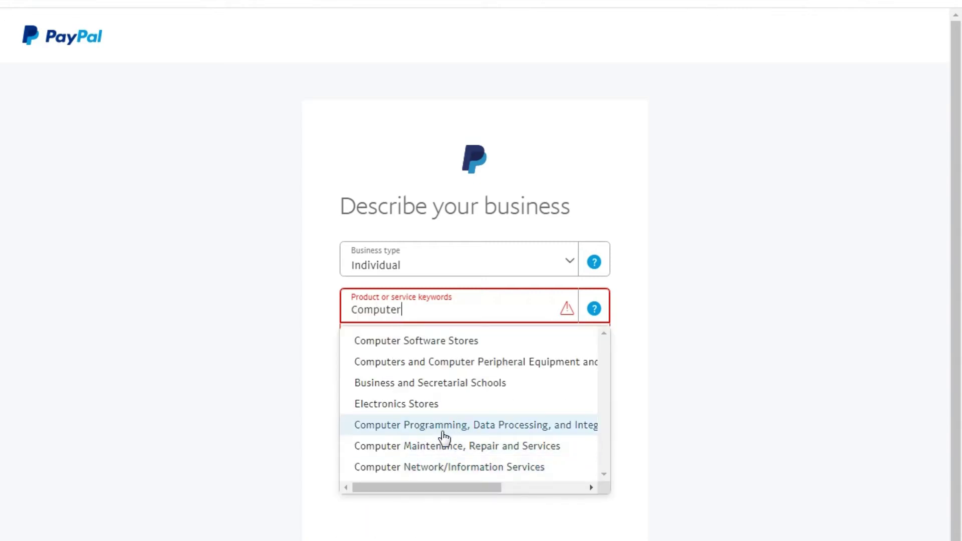
{"action": "left_click", "coordinate": [441, 429]}
{"action": "left_click", "coordinate": [377, 354]}
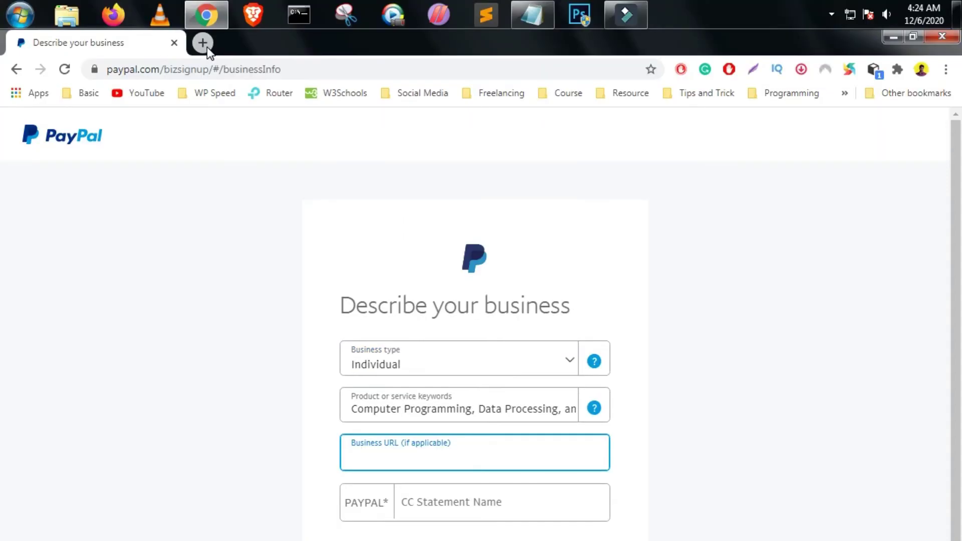
Copy the blog address from a new tab and paste it as the Business URL.
{"action": "left_click", "coordinate": [206, 43]}
{"action": "type", "text": "c"}
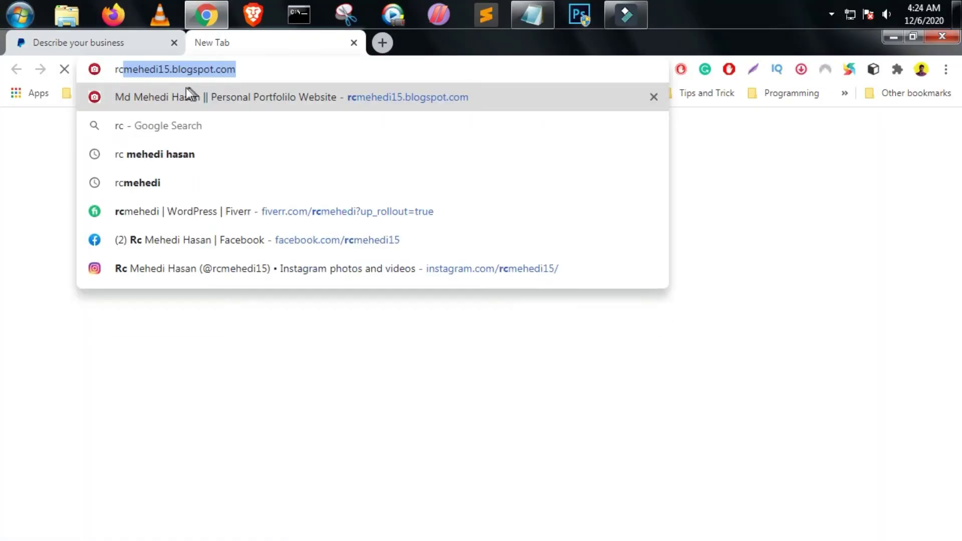
{"action": "double_click", "coordinate": [183, 69]}
{"action": "triple_click", "coordinate": [242, 64]}
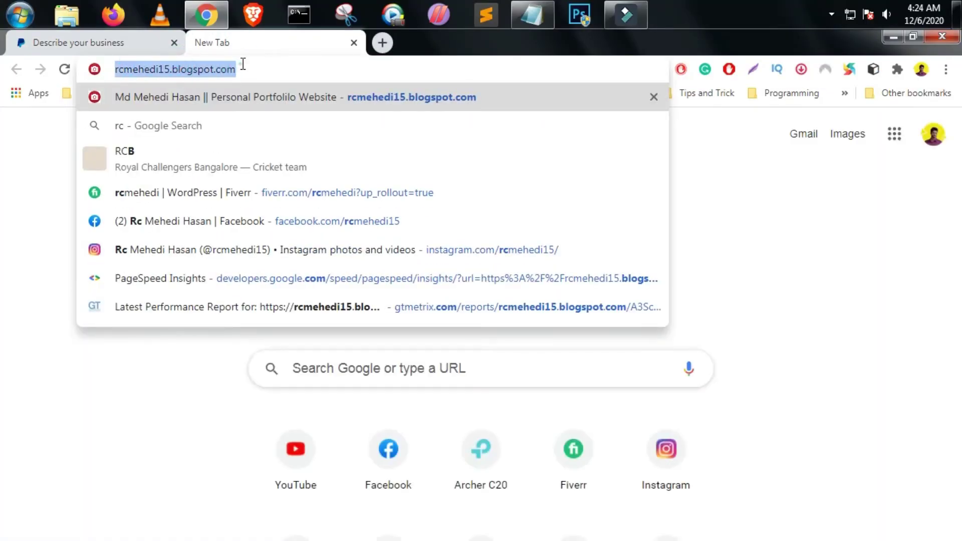
{"action": "right_click", "coordinate": [243, 67]}
{"action": "left_click", "coordinate": [261, 119]}
{"action": "left_click", "coordinate": [149, 51]}
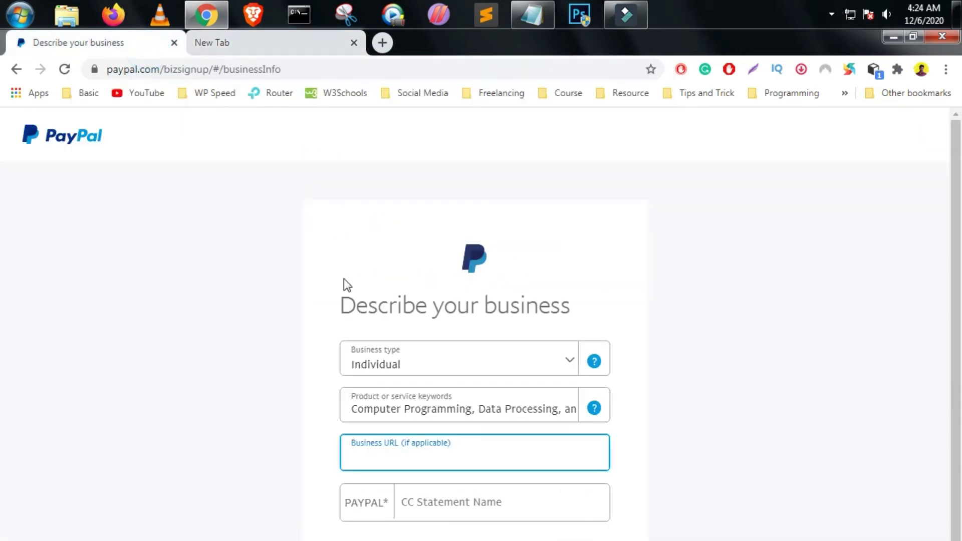
{"action": "right_click", "coordinate": [383, 459]}
{"action": "left_click", "coordinate": [414, 540]}
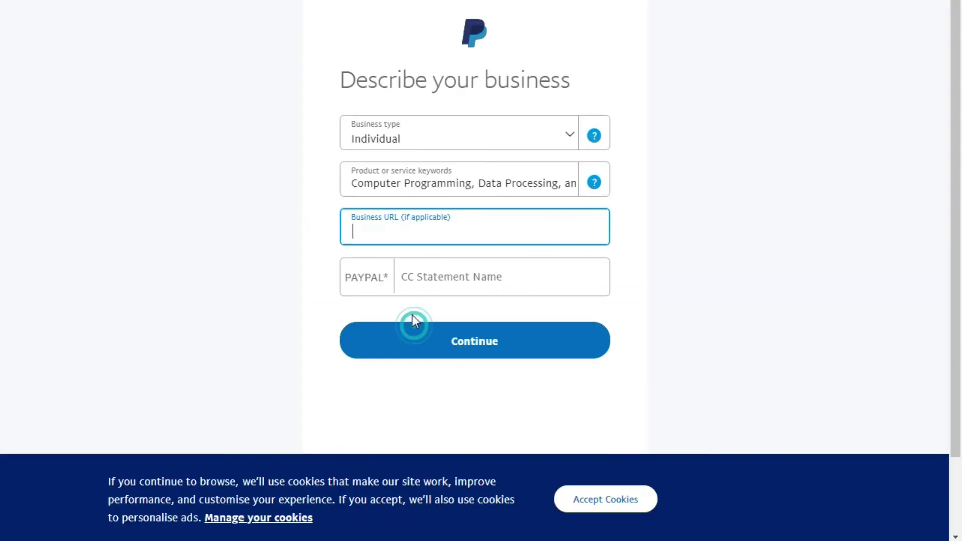
Enter the owner's name as the card statement name and submit the business description.
{"action": "left_click", "coordinate": [448, 276]}
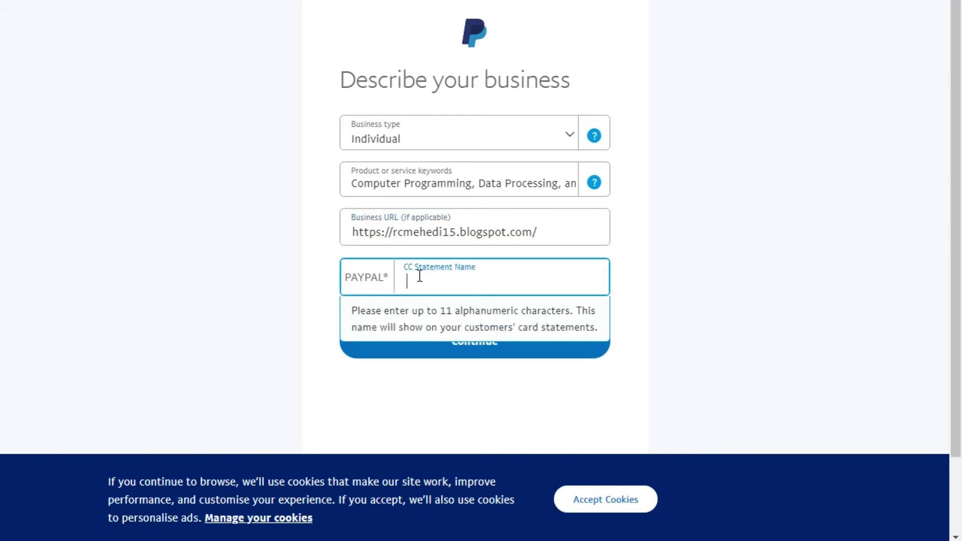
{"action": "type", "text": "MEHEDI"}
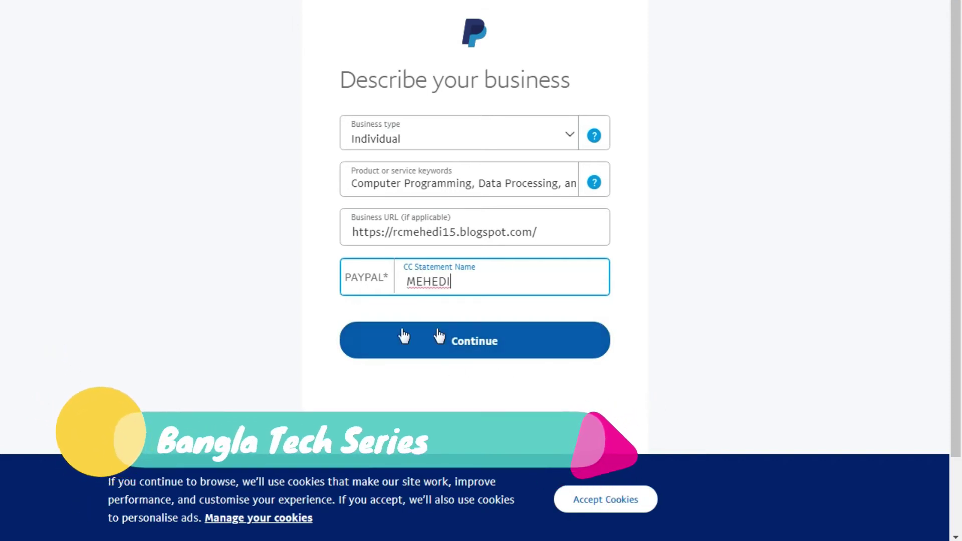
{"action": "left_click", "coordinate": [490, 352]}
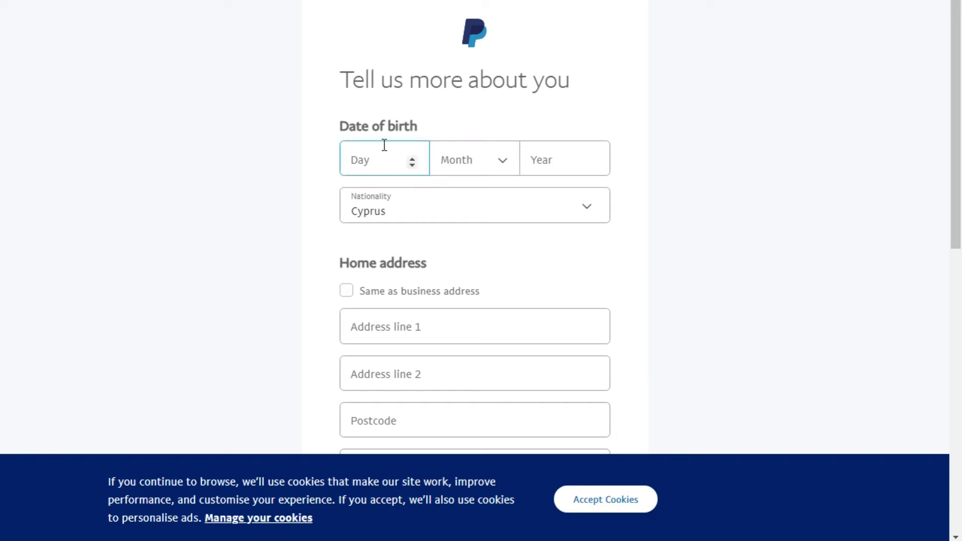
{"action": "left_click_drag", "start_coordinate": [331, 119], "coordinate": [419, 130]}
{"action": "scroll", "coordinate": [372, 74], "scroll_direction": "down", "scroll_amount": 2}
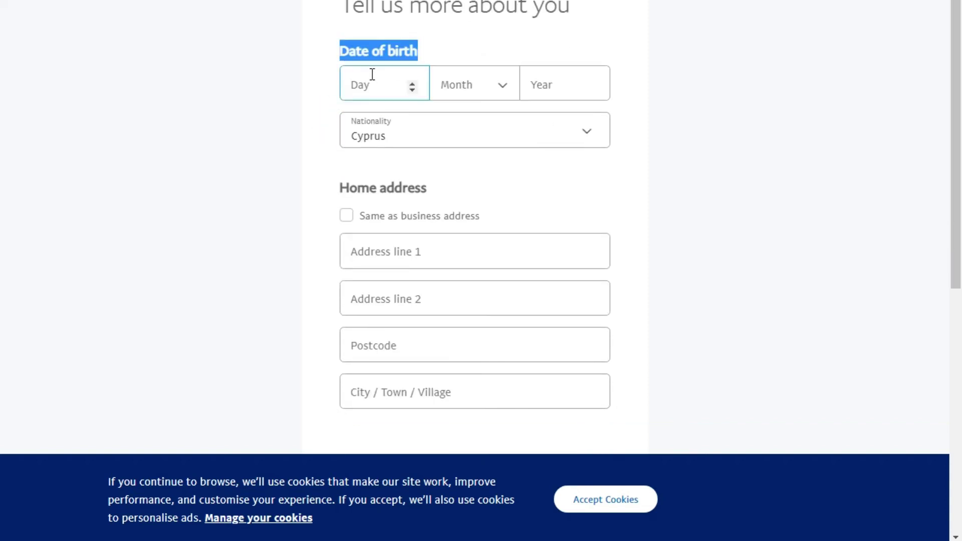
{"action": "left_click", "coordinate": [371, 87]}
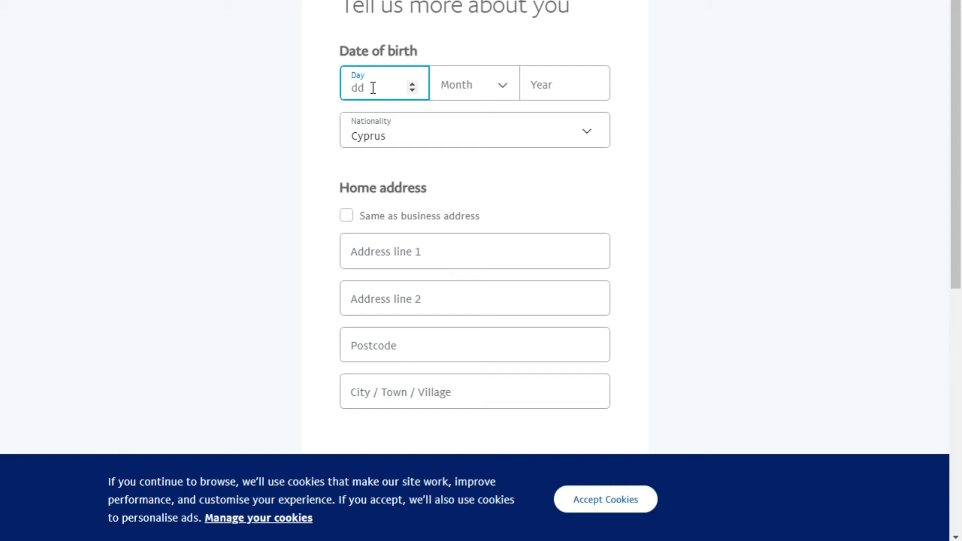
{"action": "left_click", "coordinate": [462, 82]}
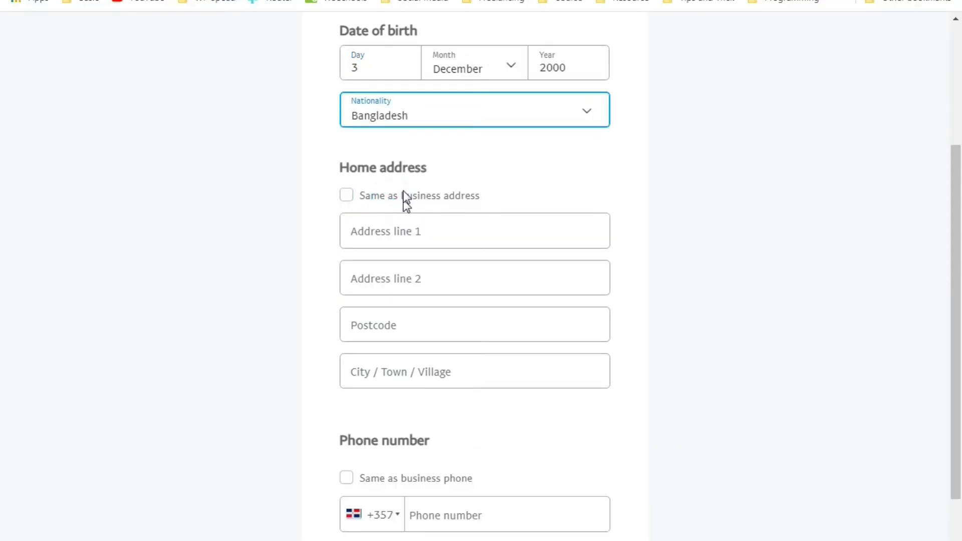
Reuse the business address and phone as personal details, submit, then open Gmail's confirm-email link.
{"action": "left_click_drag", "start_coordinate": [331, 168], "coordinate": [425, 168]}
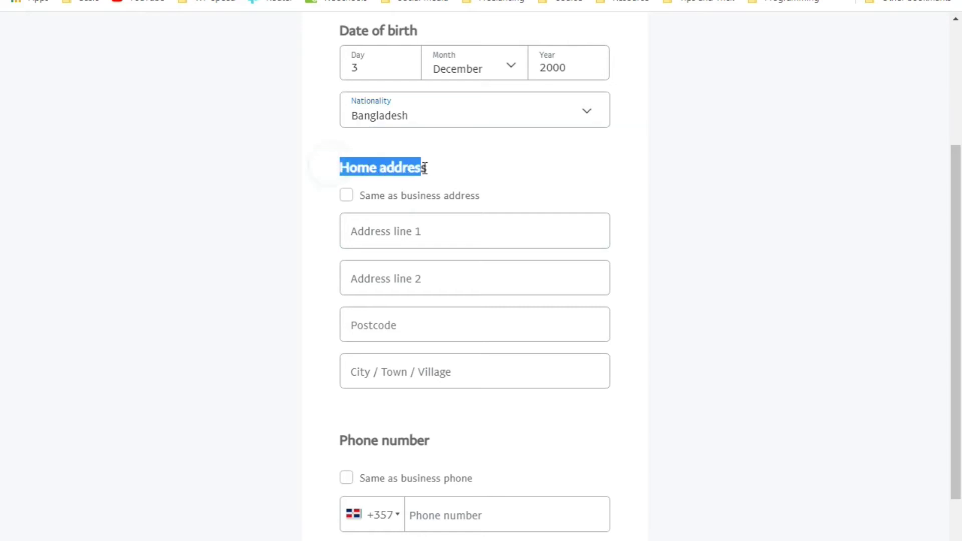
{"action": "left_click", "coordinate": [351, 198]}
{"action": "scroll", "coordinate": [351, 198], "scroll_direction": "down", "scroll_amount": 1}
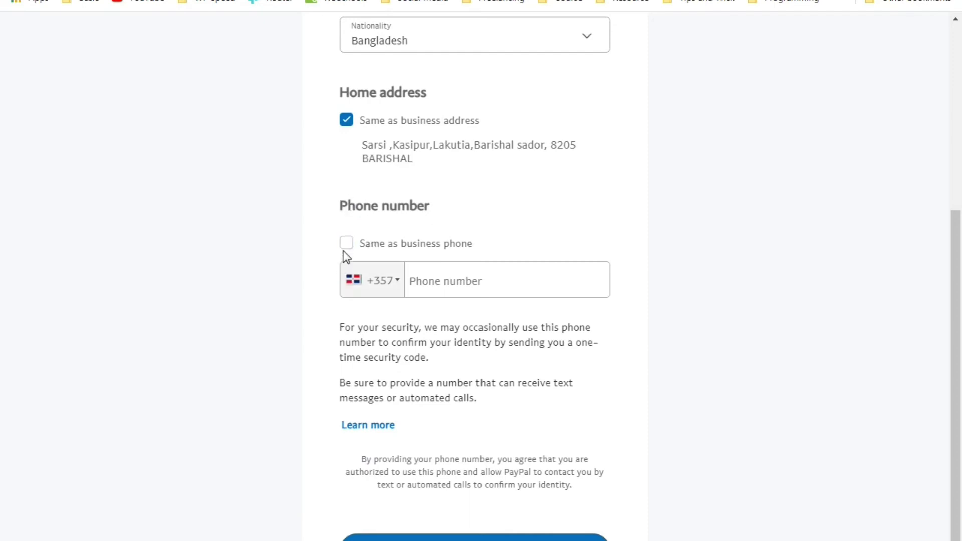
{"action": "left_click", "coordinate": [349, 245]}
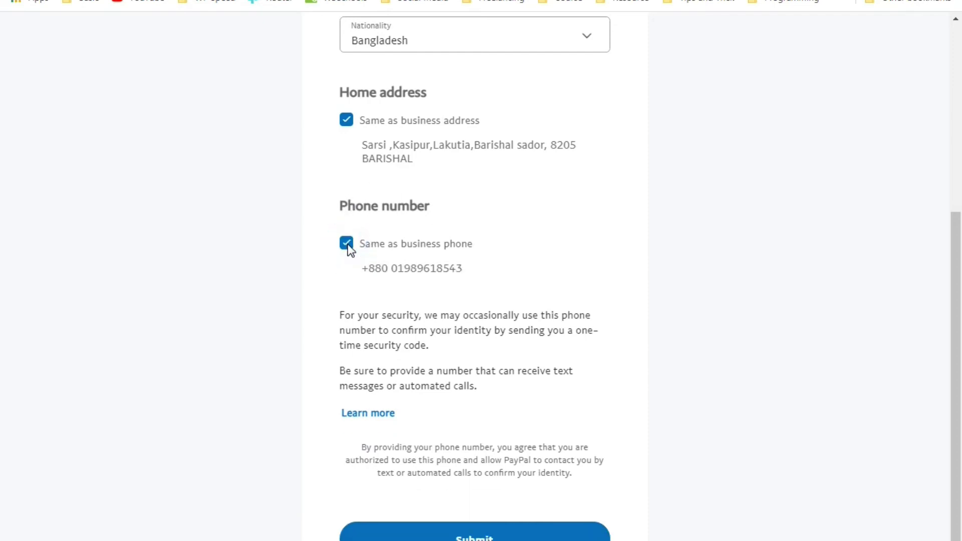
{"action": "scroll", "coordinate": [350, 246], "scroll_direction": "down", "scroll_amount": 1}
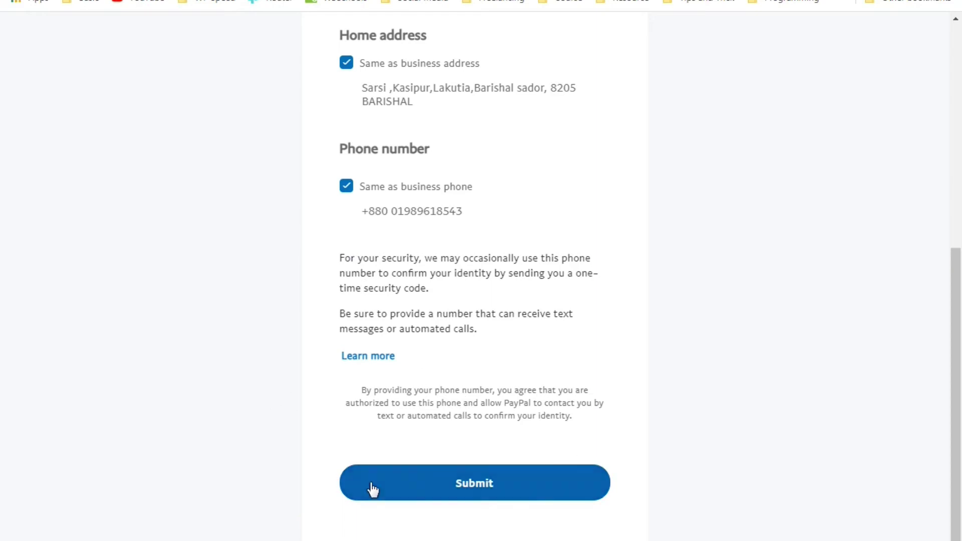
{"action": "left_click", "coordinate": [475, 484]}
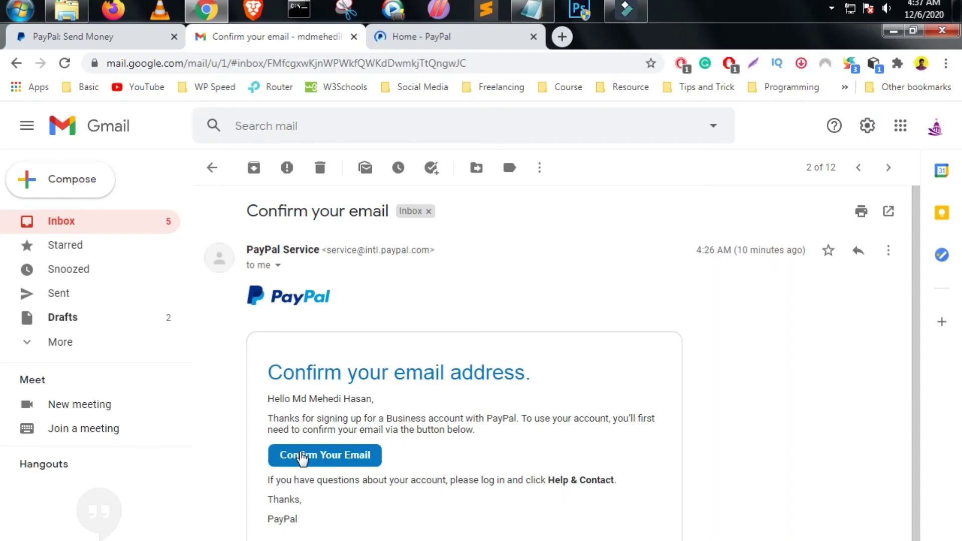
{"action": "left_click", "coordinate": [302, 456]}
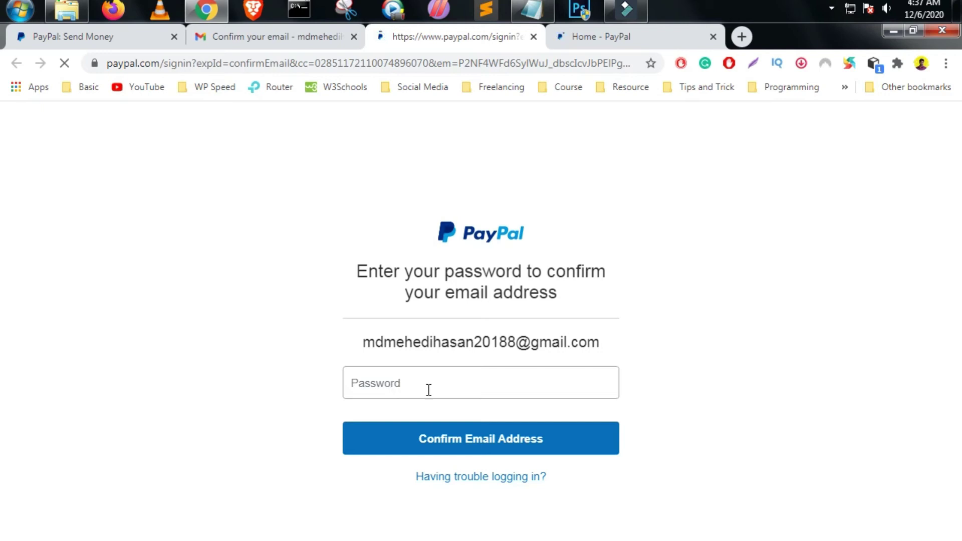
Paste the account password and confirm the email address.
{"action": "left_click", "coordinate": [427, 387]}
{"action": "right_click", "coordinate": [426, 387]}
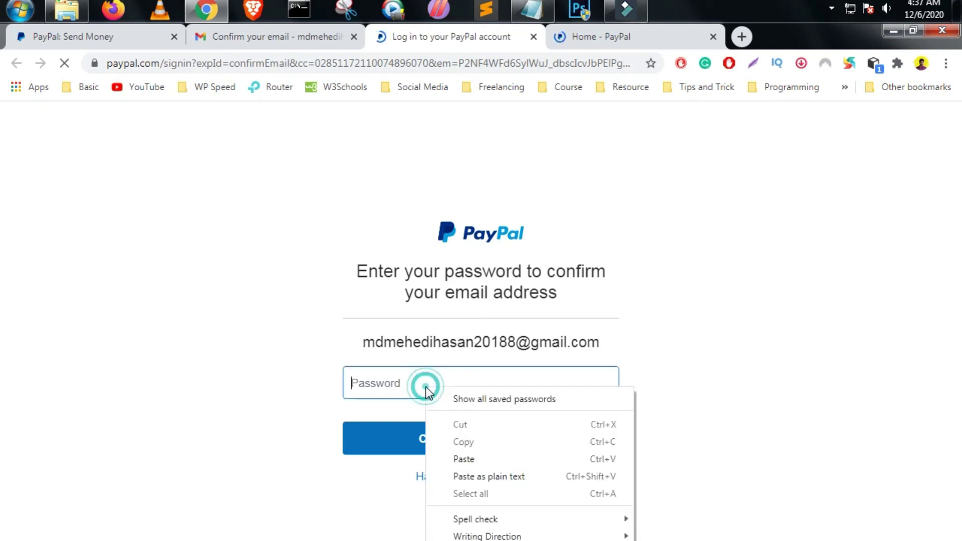
{"action": "left_click", "coordinate": [485, 458]}
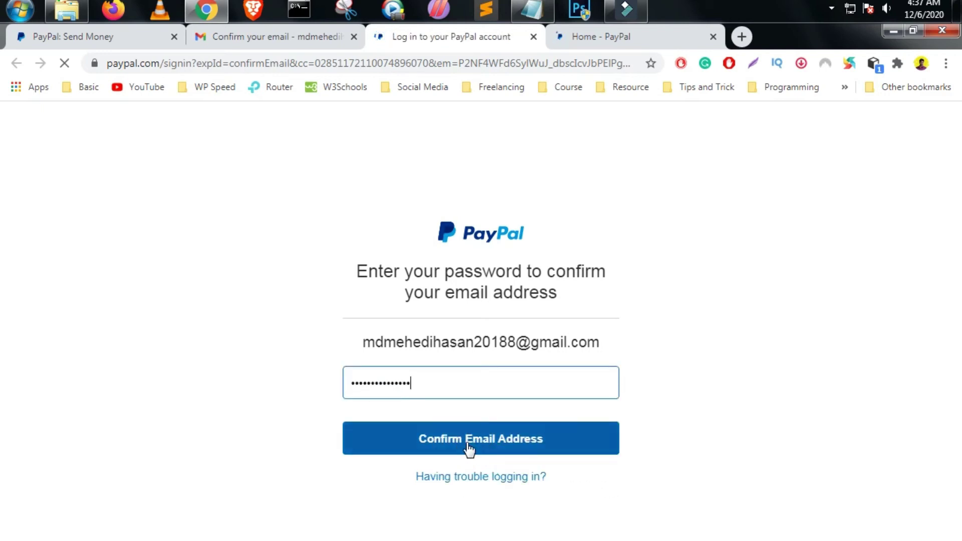
{"action": "left_click", "coordinate": [472, 444]}
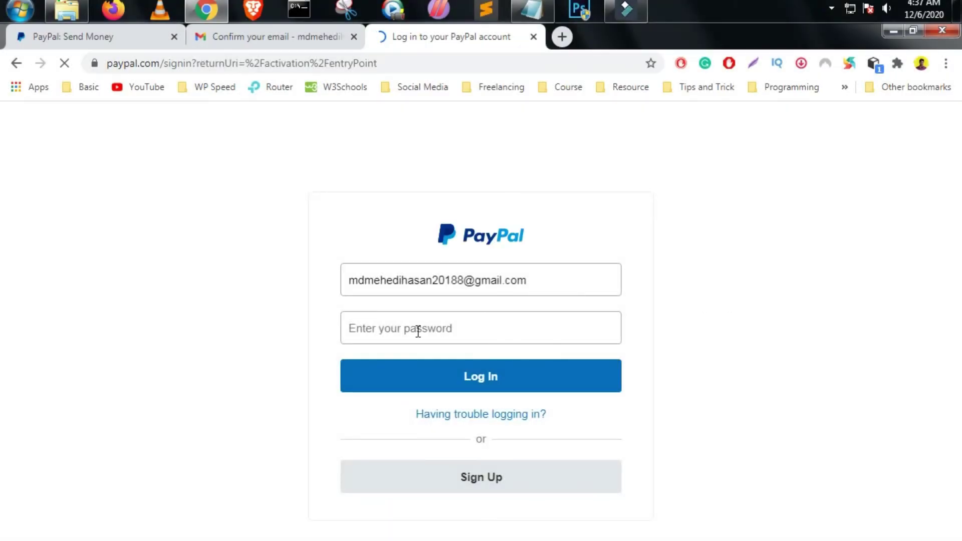
Paste the account password into the log-in page's password field.
{"action": "left_click", "coordinate": [418, 332]}
{"action": "right_click", "coordinate": [418, 332]}
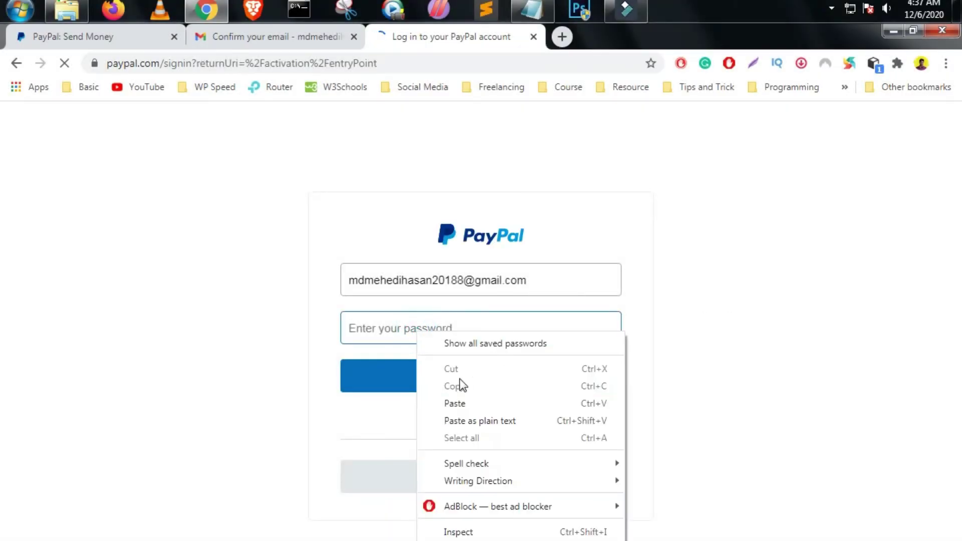
{"action": "left_click", "coordinate": [454, 405]}
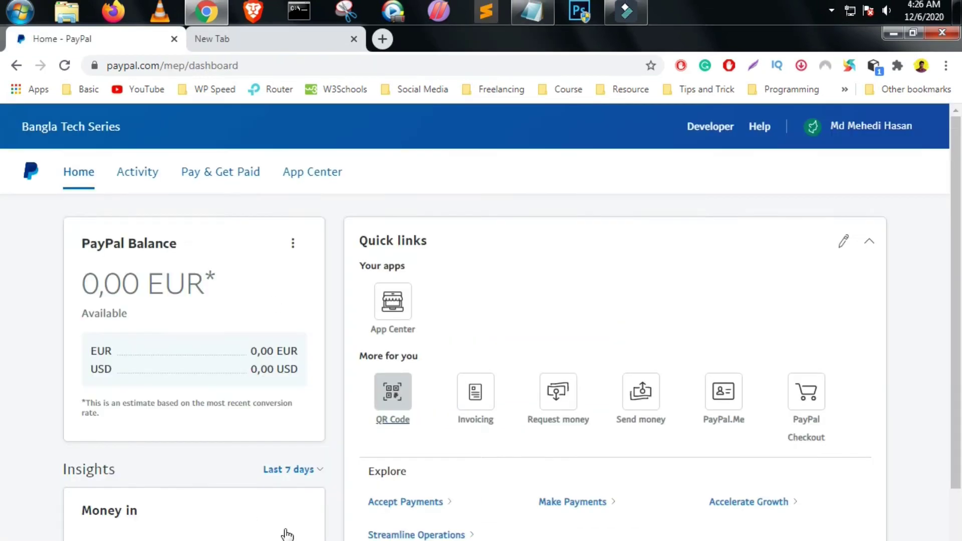
From the dashboard's Pay & Get Paid menu, go to the Wallet Balance page showing Euro and U.S. Dollar.
{"action": "scroll", "coordinate": [709, 530], "scroll_direction": "down", "scroll_amount": 5}
{"action": "scroll", "coordinate": [6, 395], "scroll_direction": "down", "scroll_amount": 2}
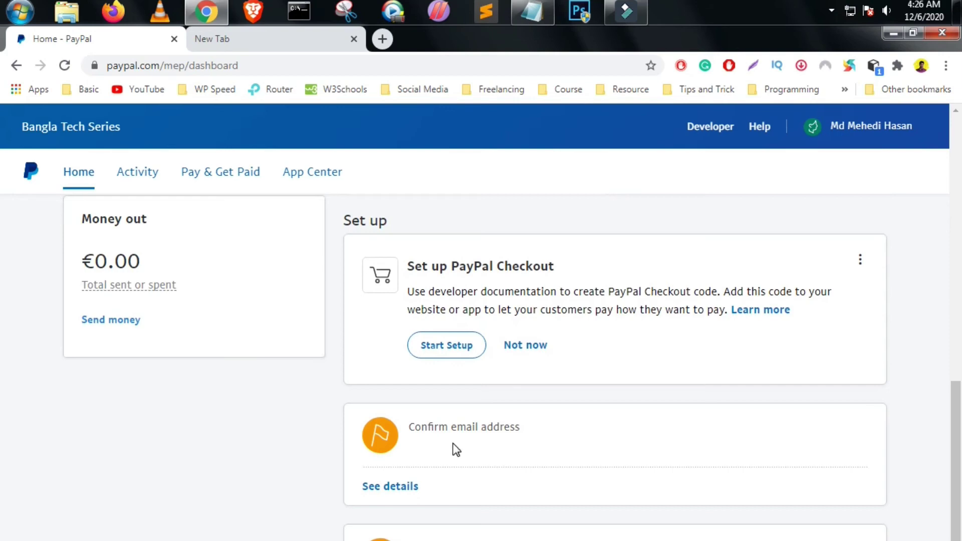
{"action": "scroll", "coordinate": [329, 314], "scroll_direction": "up", "scroll_amount": 7}
{"action": "scroll", "coordinate": [89, 398], "scroll_direction": "down", "scroll_amount": 6}
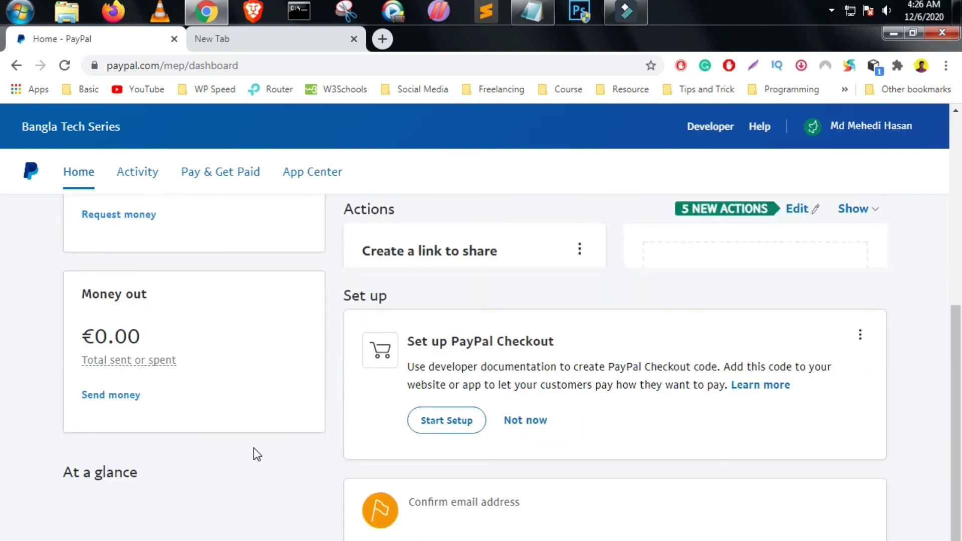
{"action": "scroll", "coordinate": [256, 454], "scroll_direction": "up", "scroll_amount": 6}
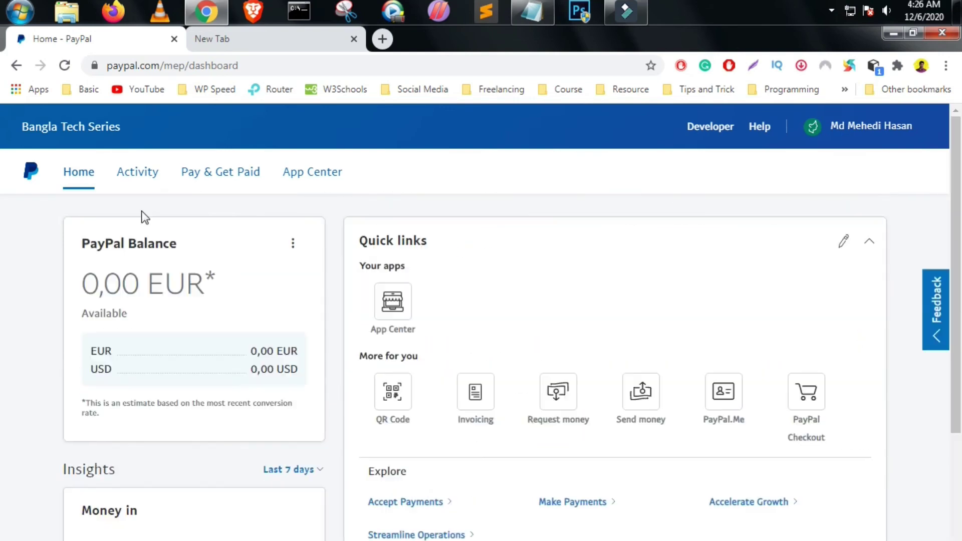
{"action": "left_click", "coordinate": [226, 178]}
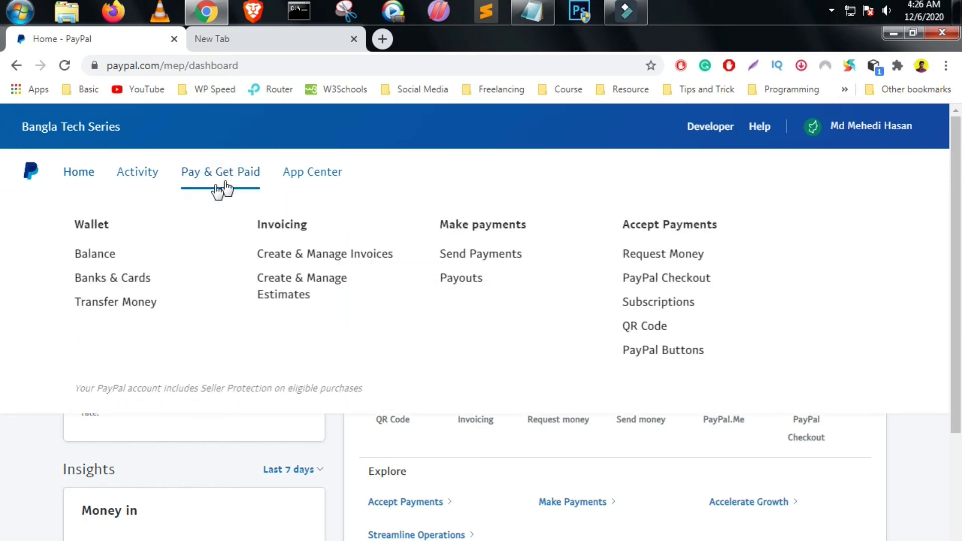
{"action": "left_click", "coordinate": [101, 258]}
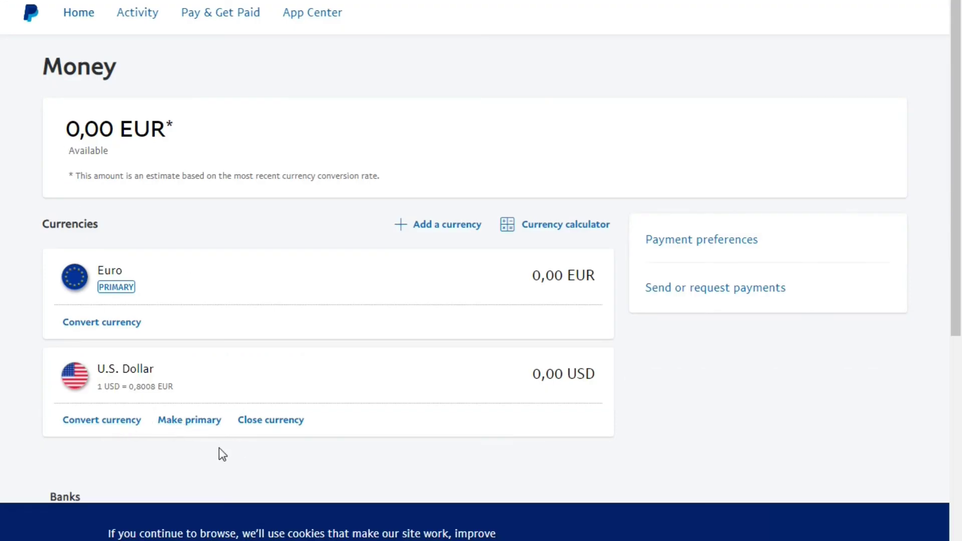
Make U.S. Dollar the primary currency instead of Euro and return to the Money page.
{"action": "left_click", "coordinate": [174, 426]}
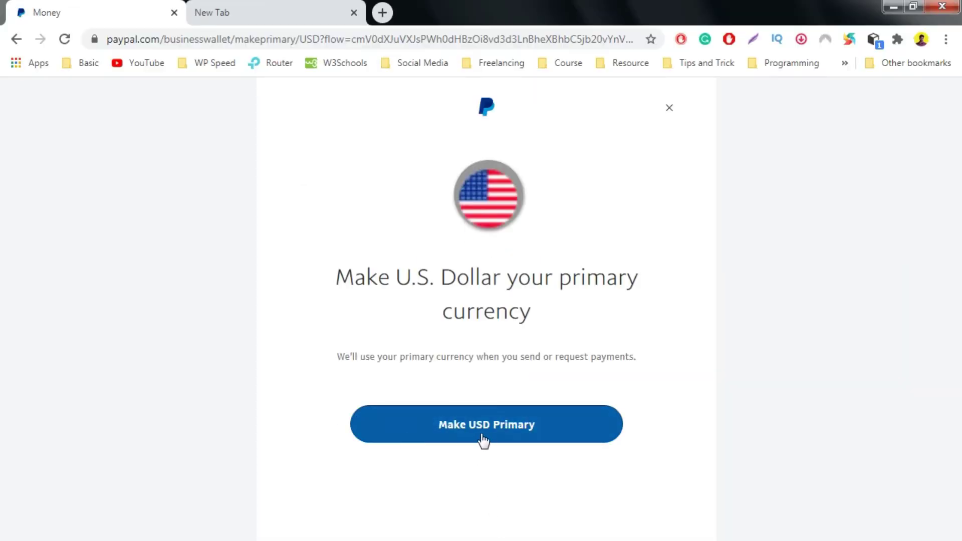
{"action": "left_click", "coordinate": [485, 435]}
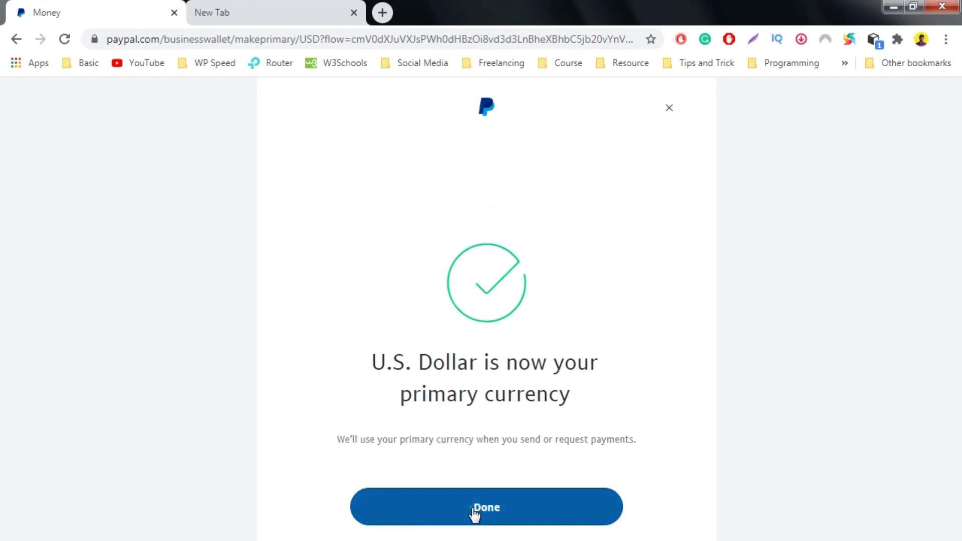
{"action": "left_click", "coordinate": [475, 504]}
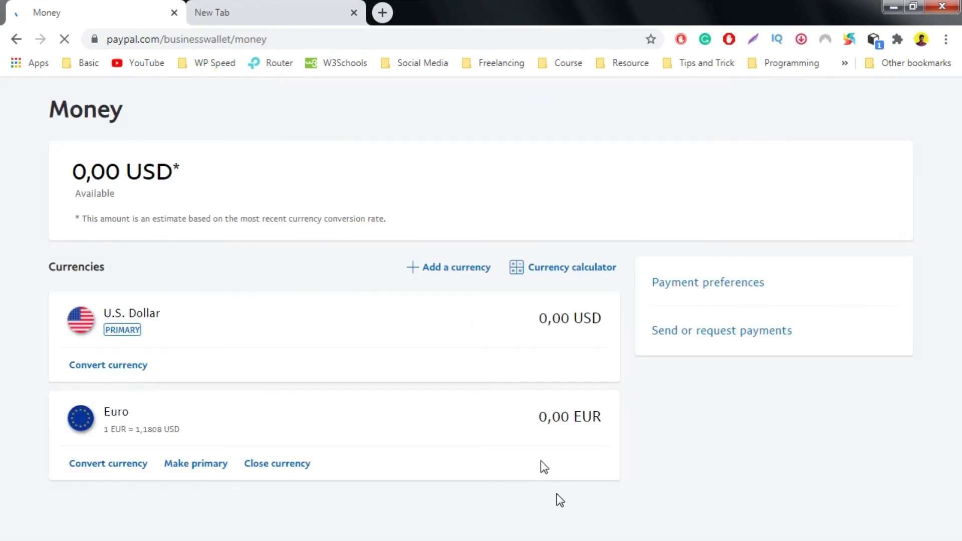
{"action": "double_click", "coordinate": [75, 196]}
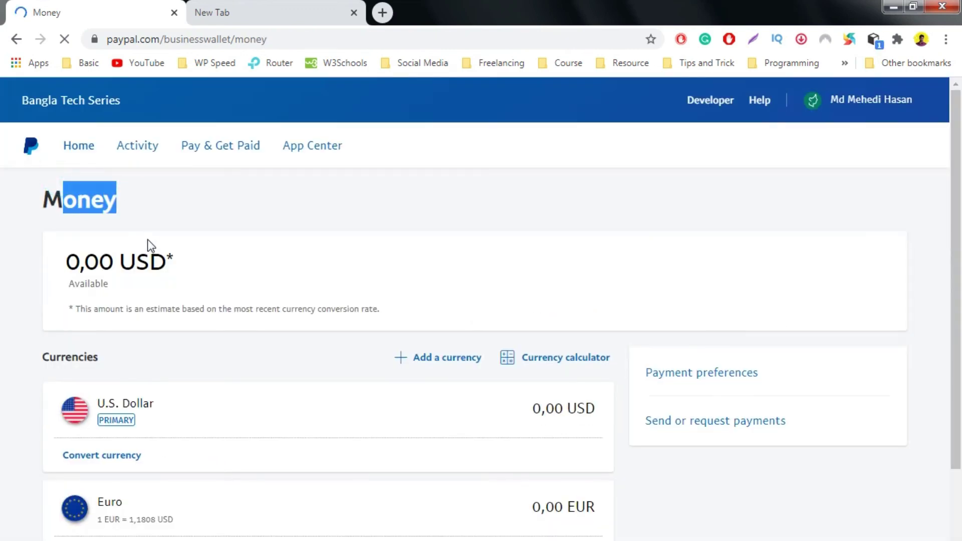
{"action": "triple_click", "coordinate": [143, 264]}
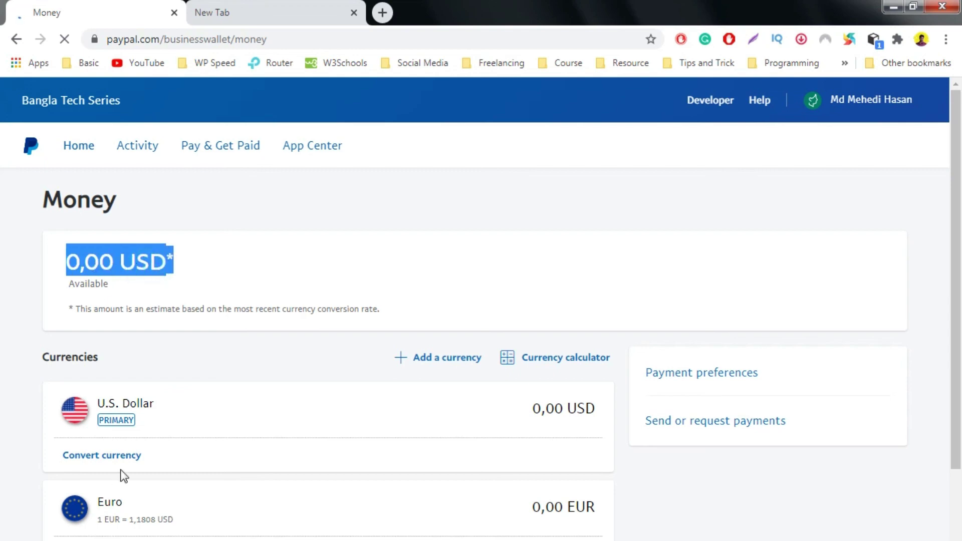
{"action": "triple_click", "coordinate": [92, 263]}
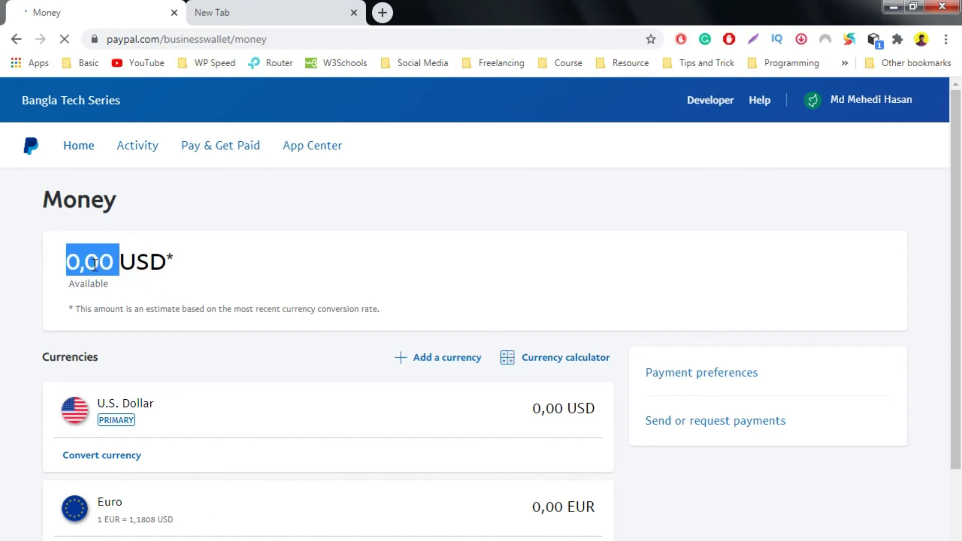
{"action": "left_click", "coordinate": [185, 264]}
{"action": "double_click", "coordinate": [129, 260]}
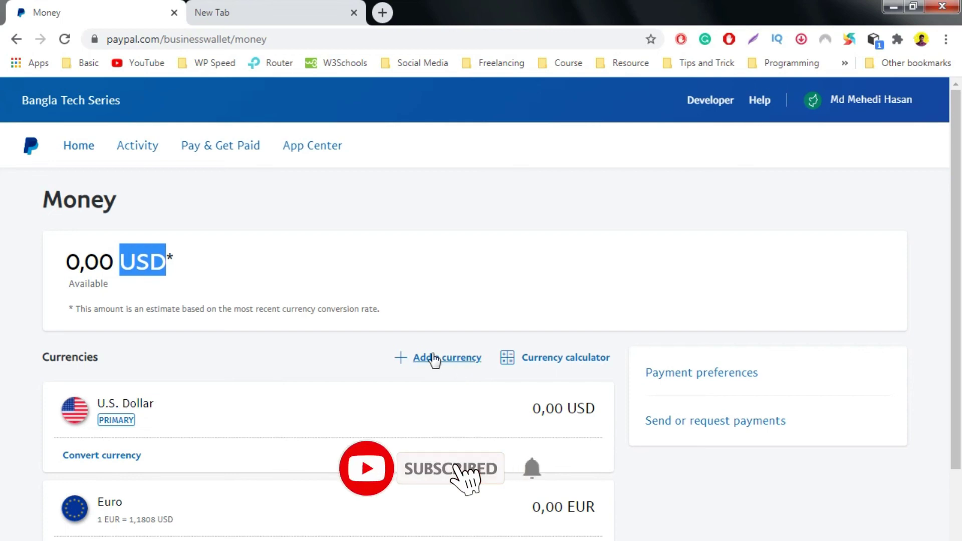
{"action": "scroll", "coordinate": [243, 421], "scroll_direction": "down", "scroll_amount": 4}
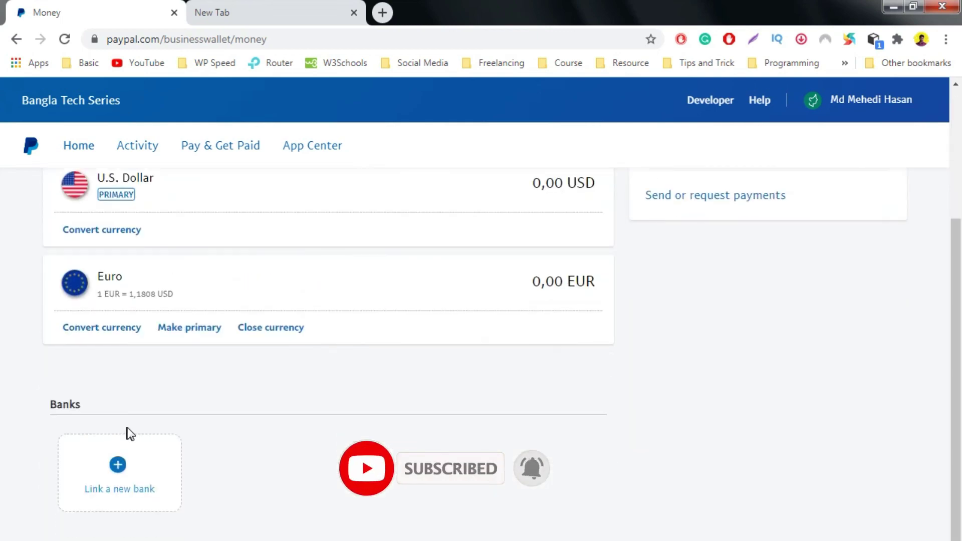
{"action": "scroll", "coordinate": [129, 434], "scroll_direction": "up", "scroll_amount": 1}
{"action": "scroll", "coordinate": [128, 433], "scroll_direction": "down", "scroll_amount": 3}
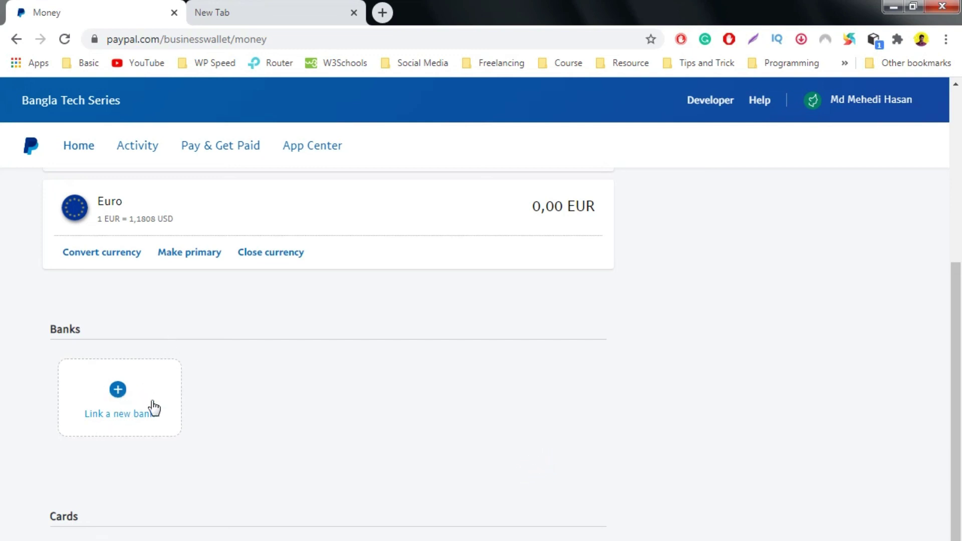
{"action": "scroll", "coordinate": [129, 408], "scroll_direction": "down", "scroll_amount": 3}
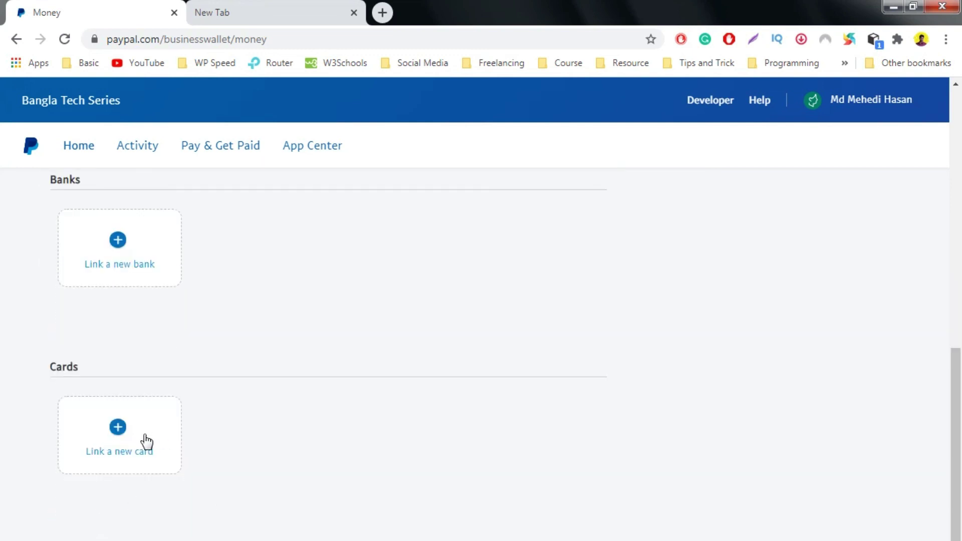
{"action": "scroll", "coordinate": [142, 438], "scroll_direction": "up", "scroll_amount": 4}
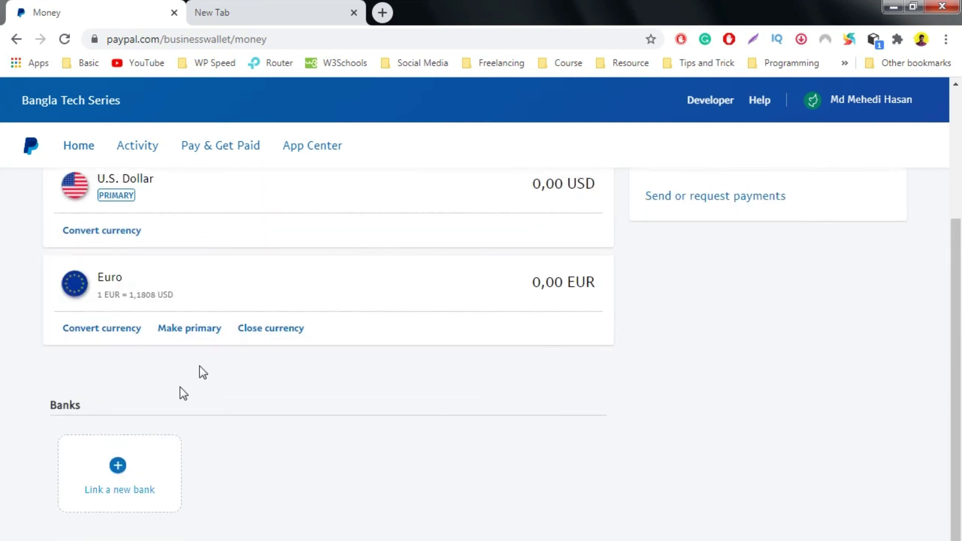